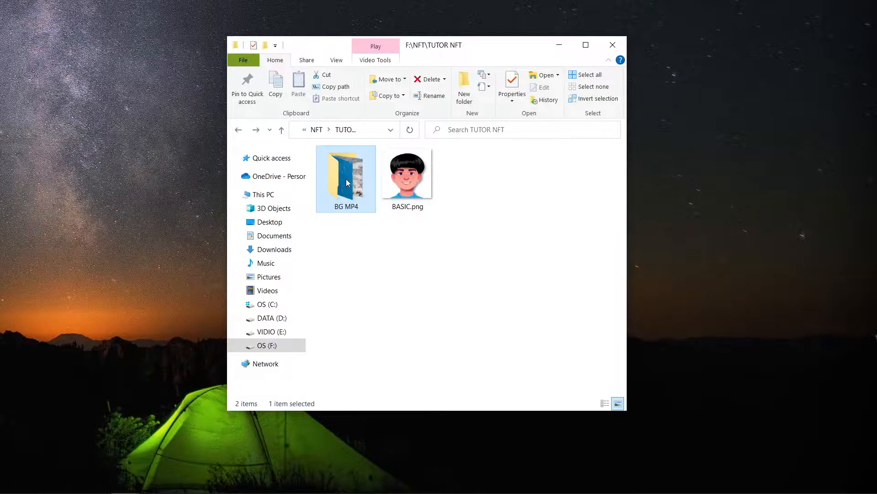
Open the BG MP4 folder, preview the API-1.mov fire clip, and close the player
double_click(347, 181)
click(351, 201)
double_click(341, 187)
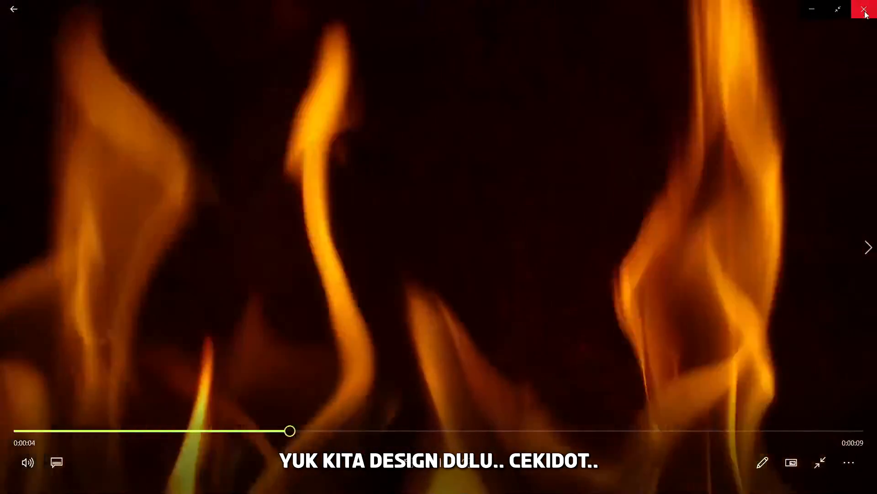
click(865, 8)
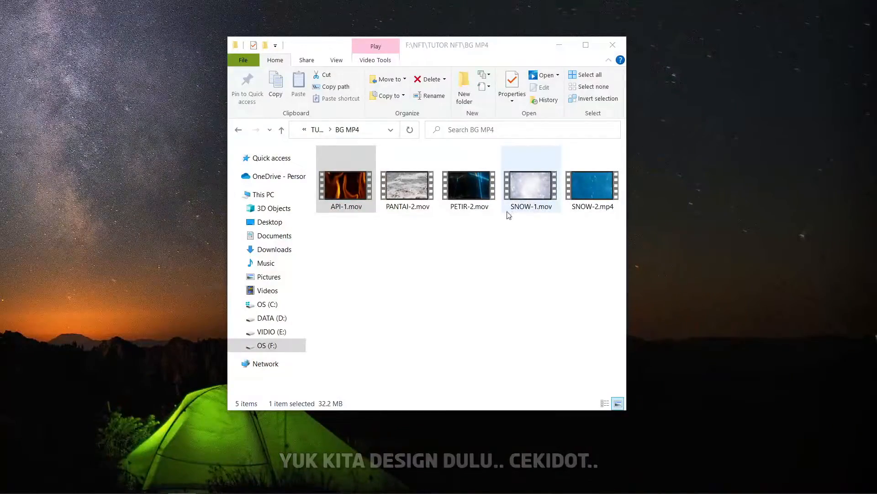
Preview the SNOW-1.mov background clip and close the player
click(530, 208)
double_click(532, 189)
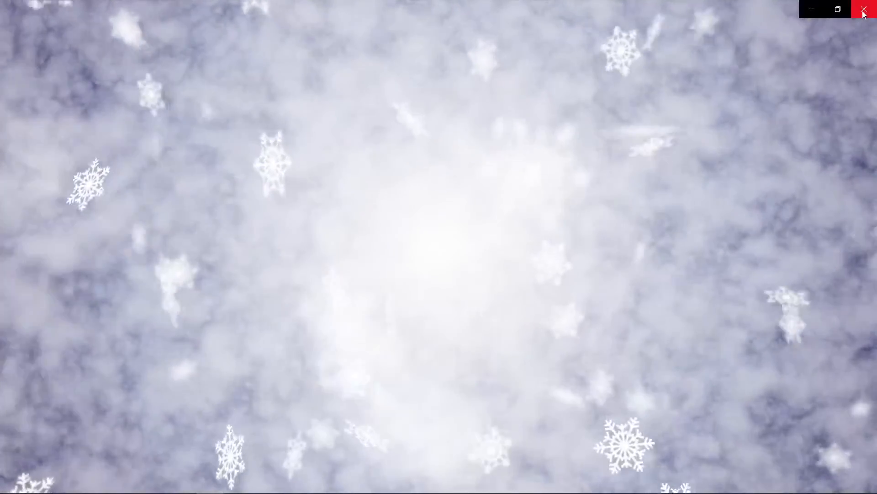
click(865, 6)
click(458, 236)
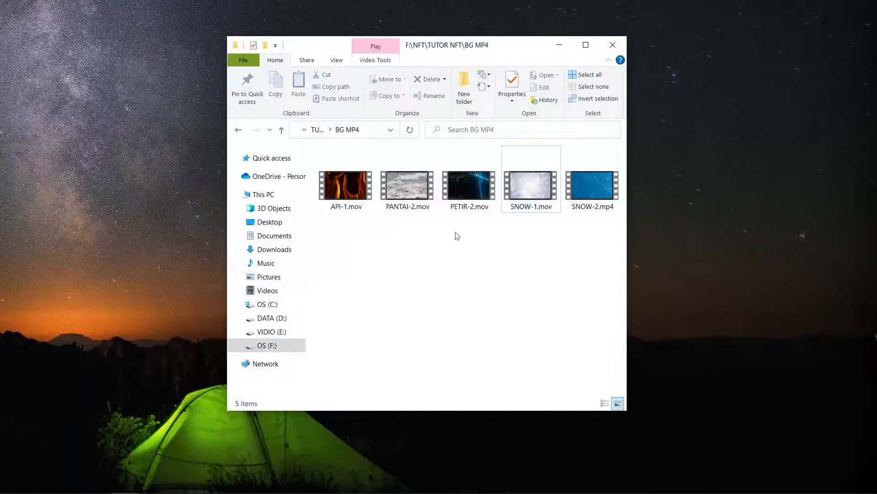
Return to the TUTOR NFT folder and look at the BASIC.png character image
click(238, 130)
click(410, 179)
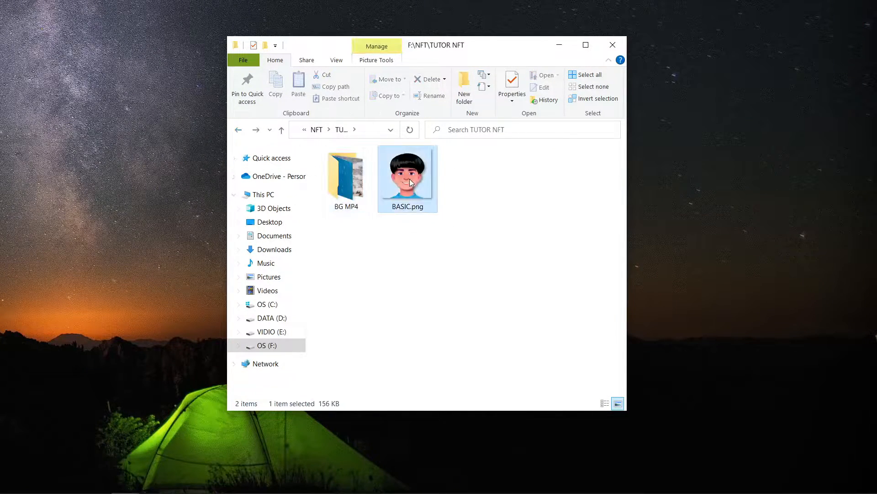
click(531, 255)
click(876, 337)
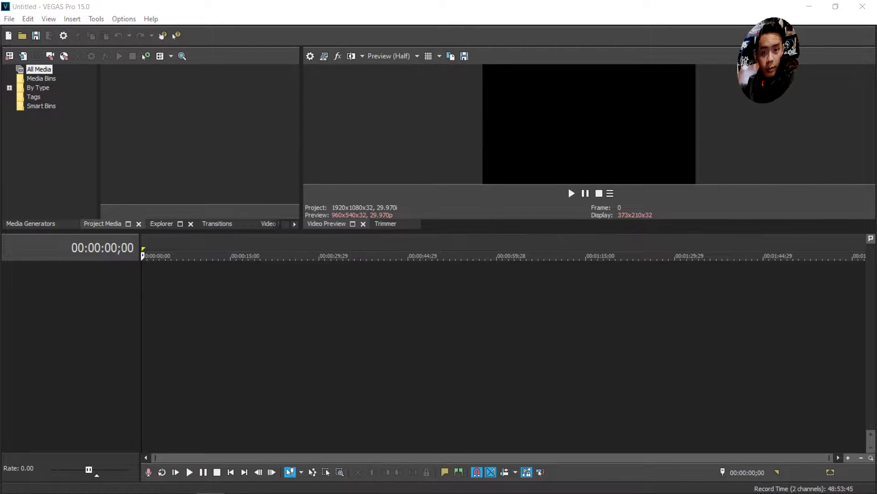
In VEGAS Pro, start a new project with a width of 720 and a height of 720
click(9, 19)
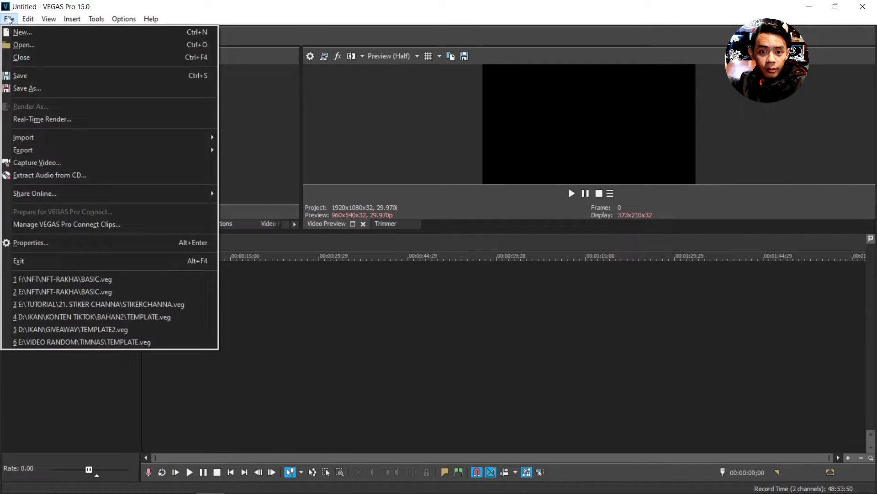
click(27, 32)
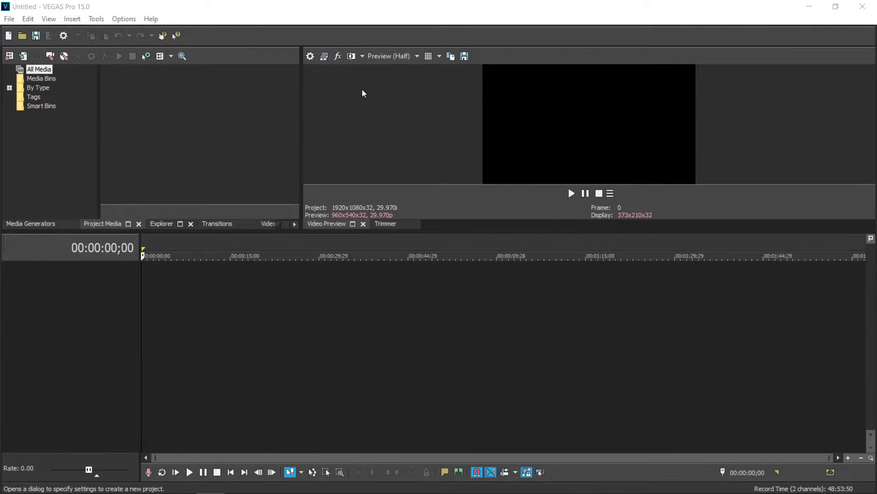
click(385, 90)
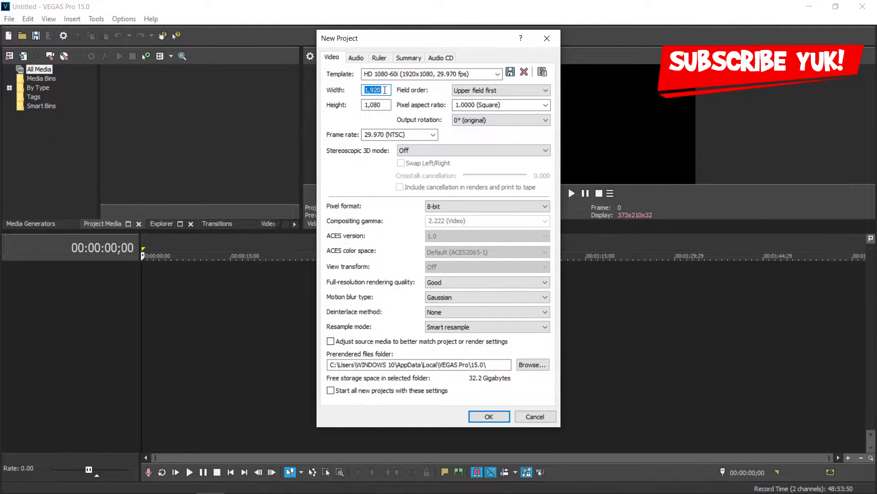
text(720)
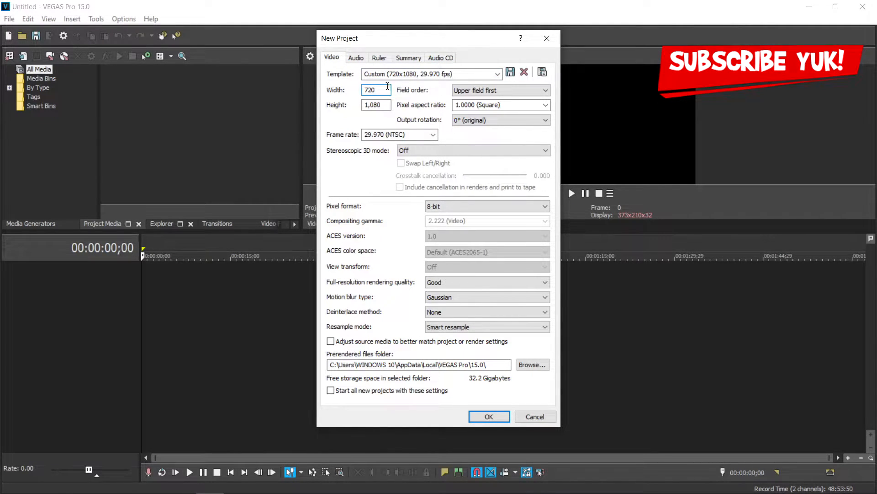
click(385, 104)
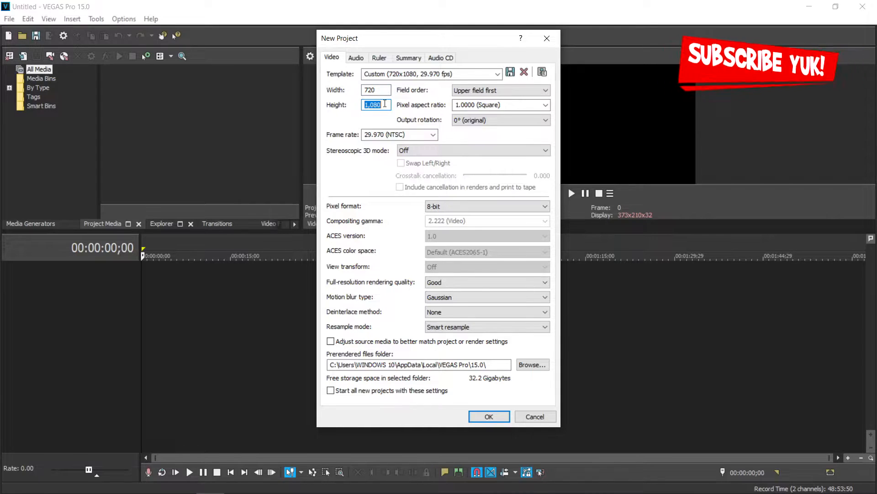
text(720)
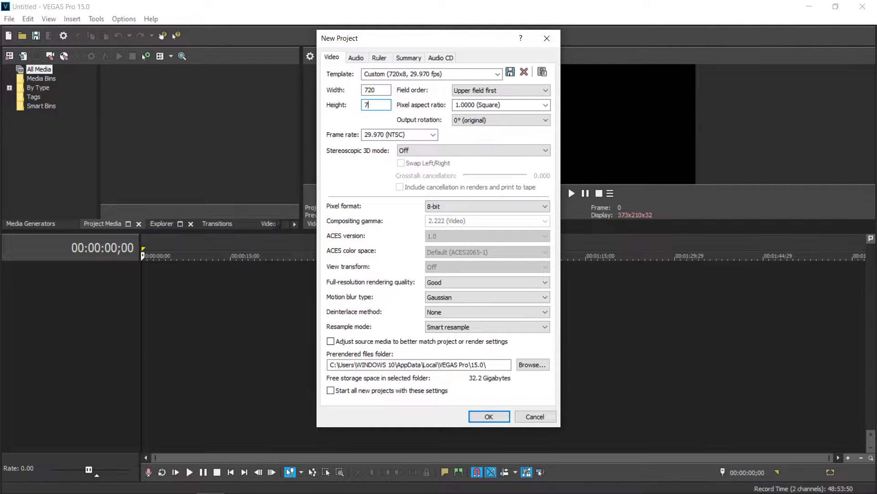
Set the new project's frame rate to 59.940 (Double NTSC) and create the project
click(433, 135)
click(390, 210)
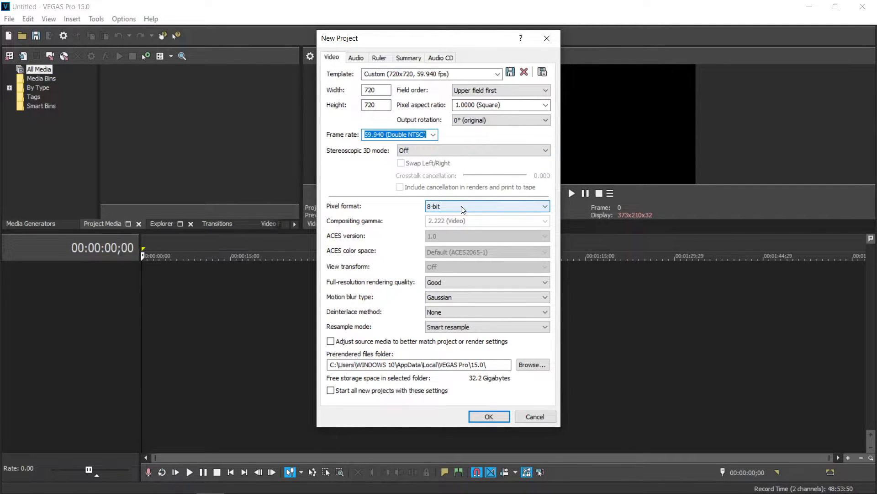
scroll(435, 210, down, 1)
click(495, 415)
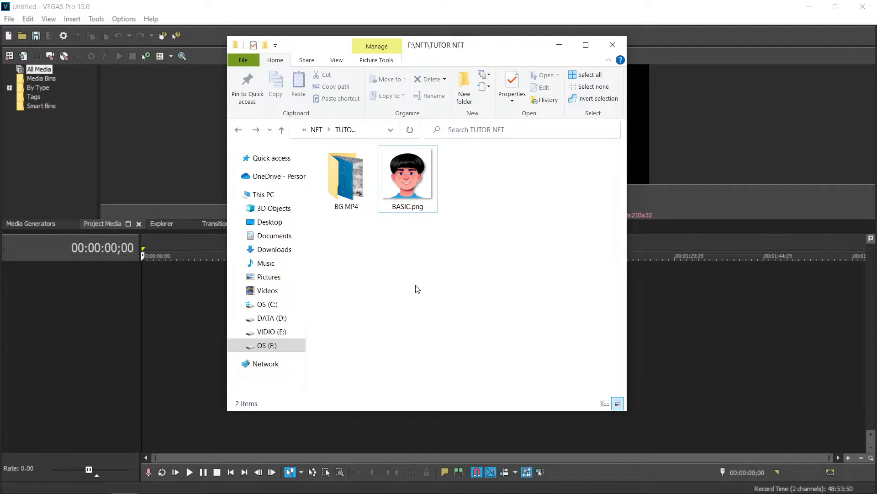
Add BASIC.png from the TUTOR NFT folder at the start of the timeline and enlarge the video preview area
drag(417, 176, 140, 292)
click(160, 303)
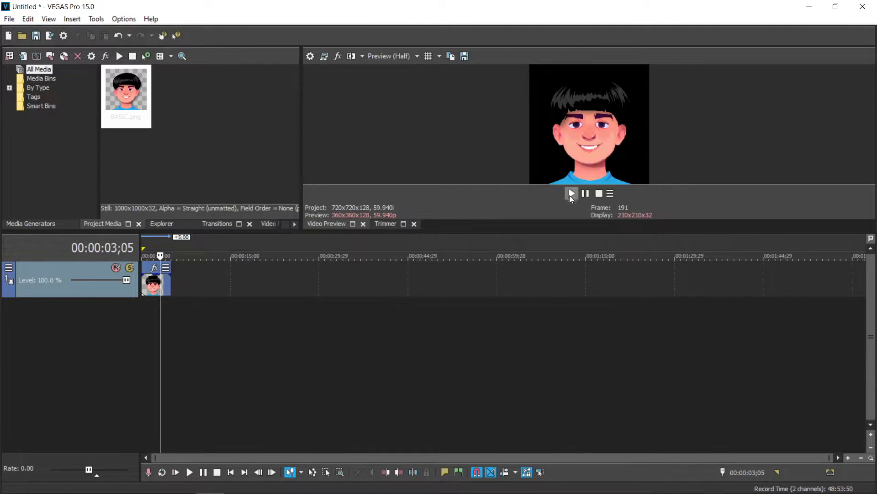
drag(558, 232, 557, 297)
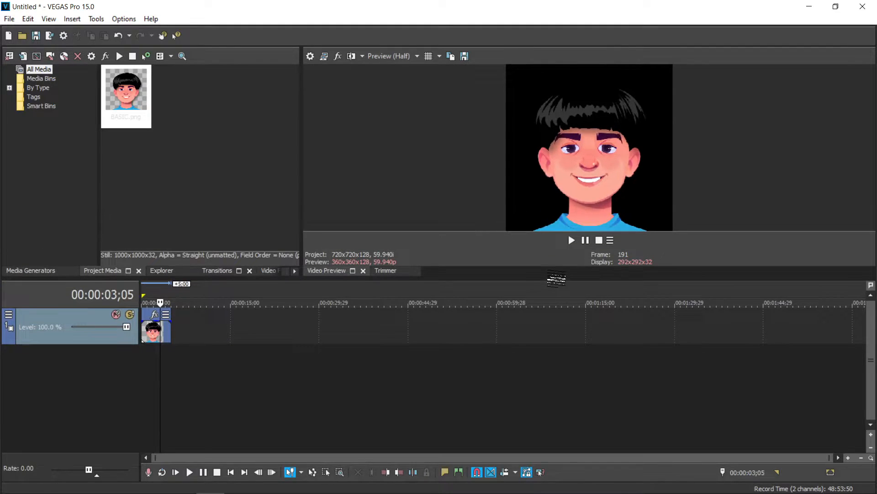
click(170, 329)
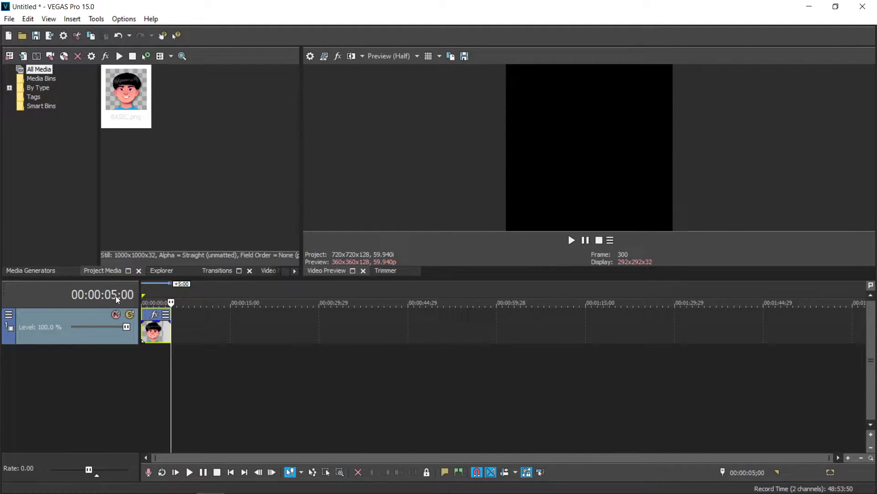
Insert a new video track and move the character image's track above it
right_click(53, 341)
click(123, 174)
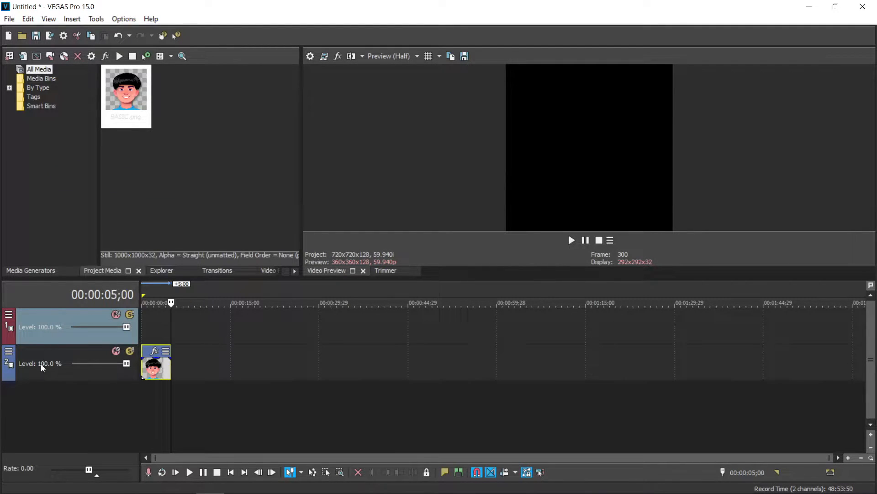
click(68, 373)
drag(44, 356, 54, 314)
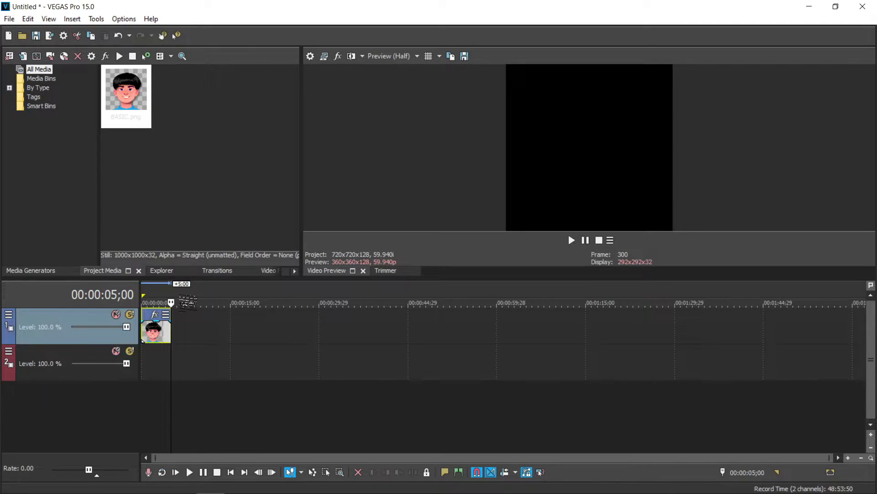
Add API-1.mov from the BG MP4 folder at the start of the empty second track, keeping the current project video settings
click(49, 367)
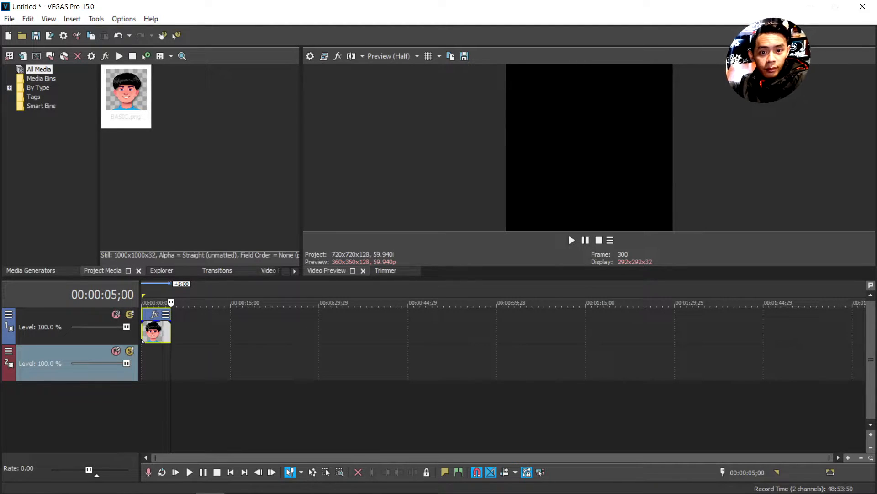
key(alt+Tab)
double_click(360, 194)
click(363, 185)
drag(364, 186, 147, 373)
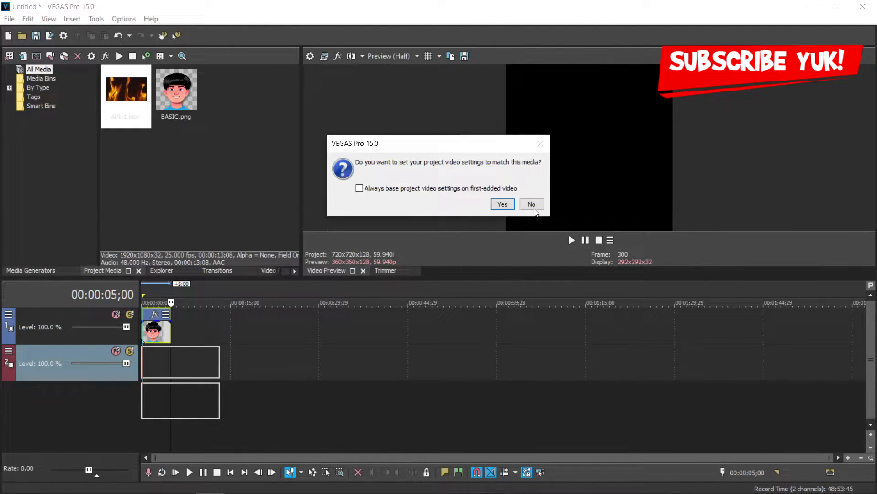
click(531, 203)
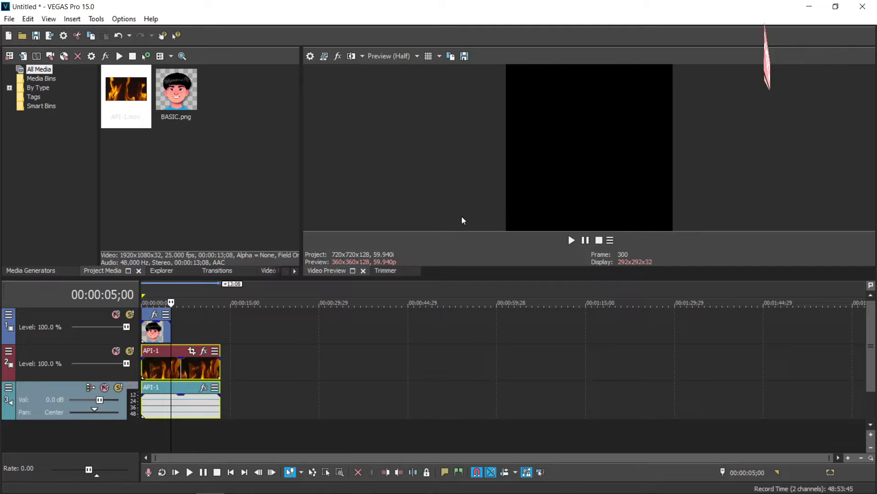
Delete the audio track belonging to the API-1 fire clip
click(152, 364)
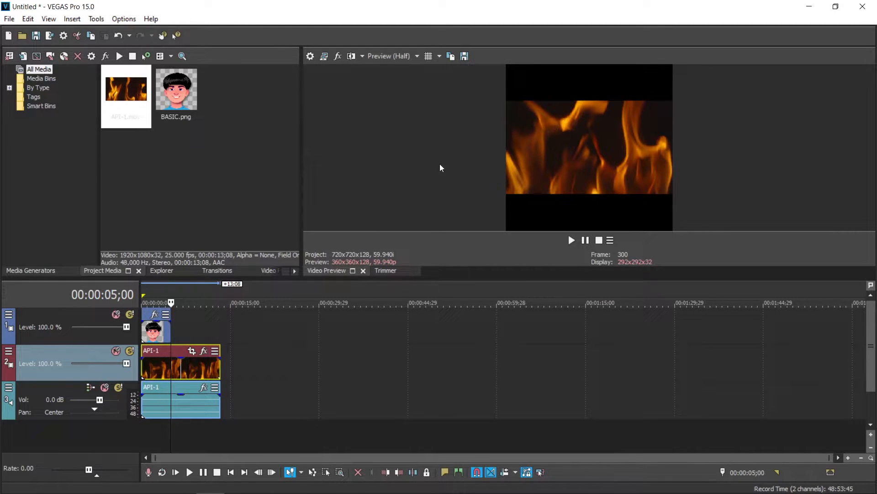
click(149, 396)
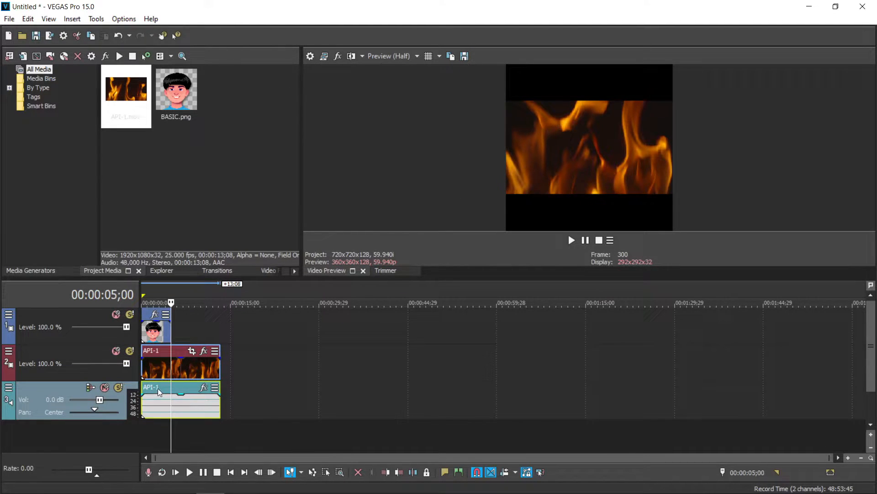
click(158, 388)
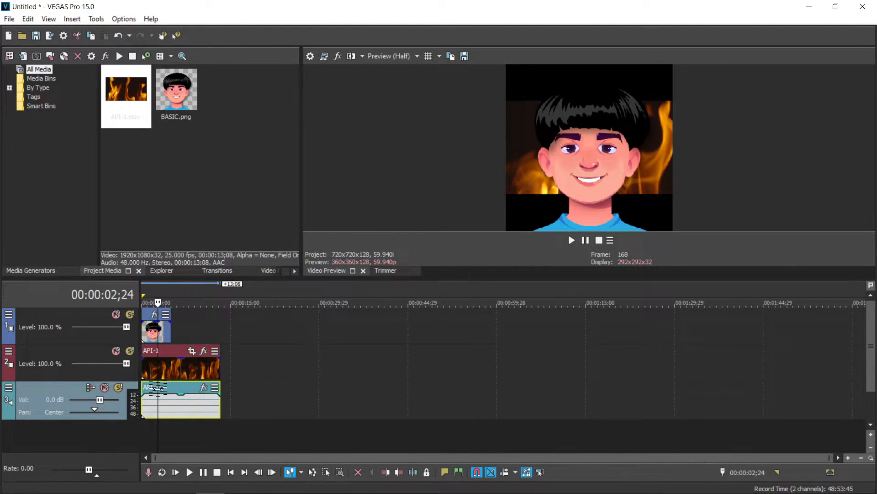
click(167, 388)
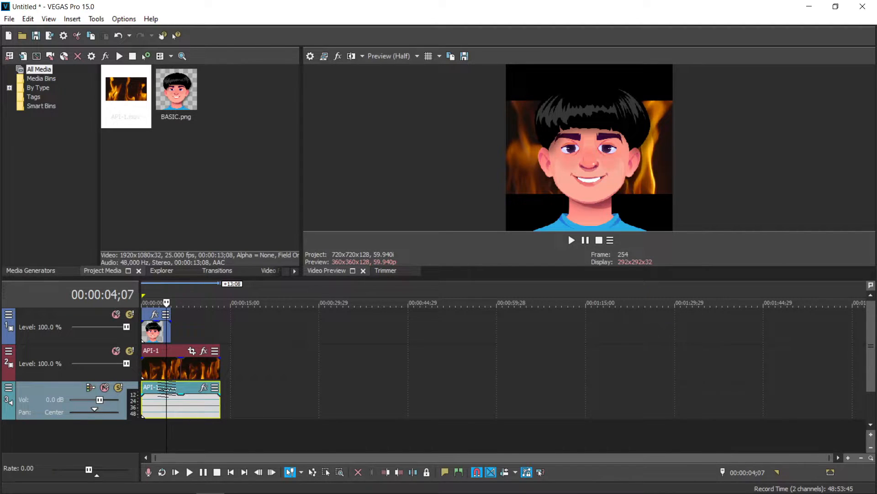
right_click(44, 399)
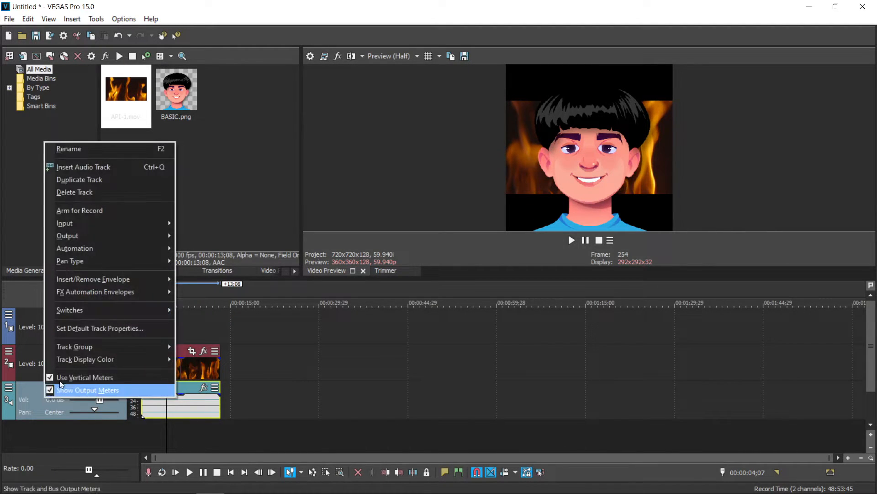
click(105, 193)
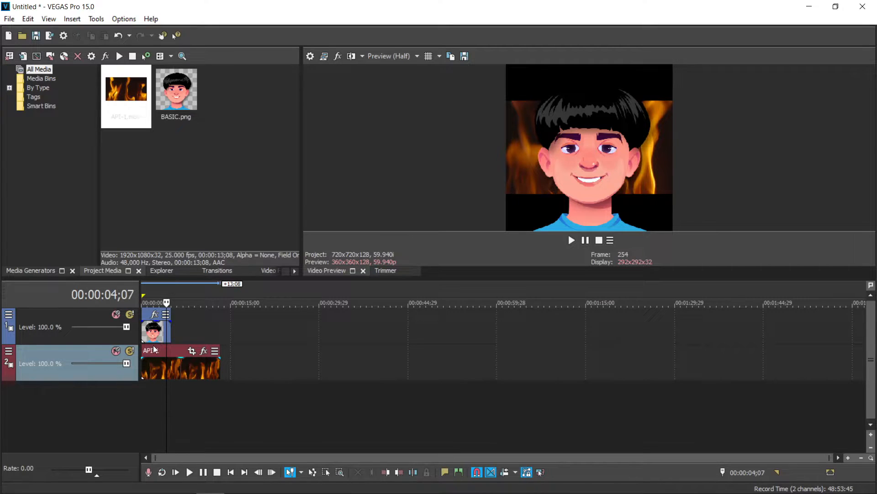
Crop the API-1 fire clip with Event Pan/Crop to match the output aspect, and close the crop window
click(191, 368)
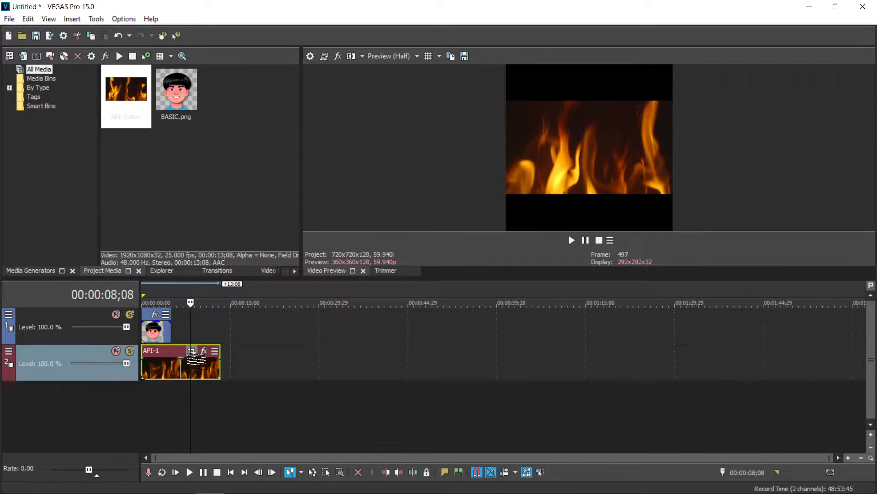
scroll(253, 353, up, 3)
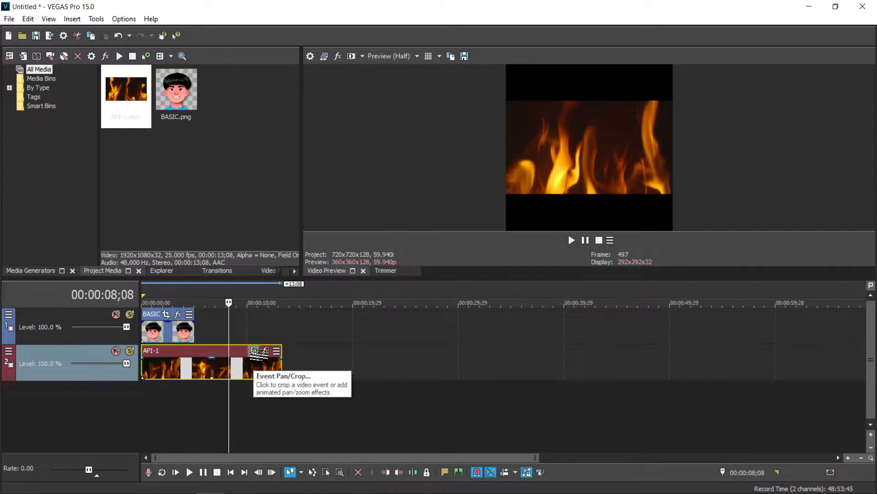
click(259, 352)
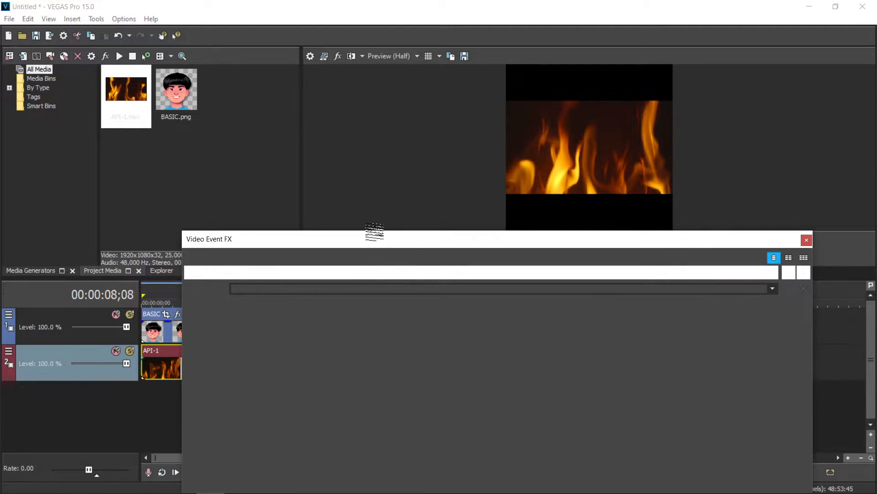
drag(371, 242, 388, 97)
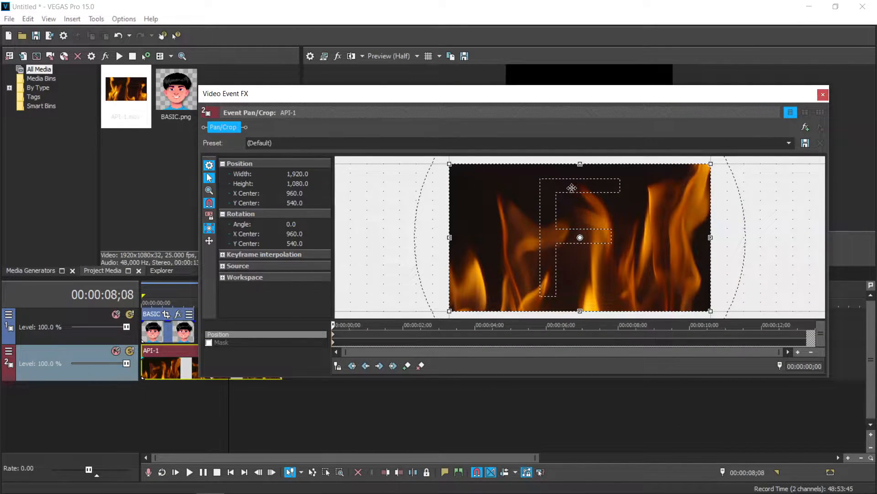
right_click(544, 209)
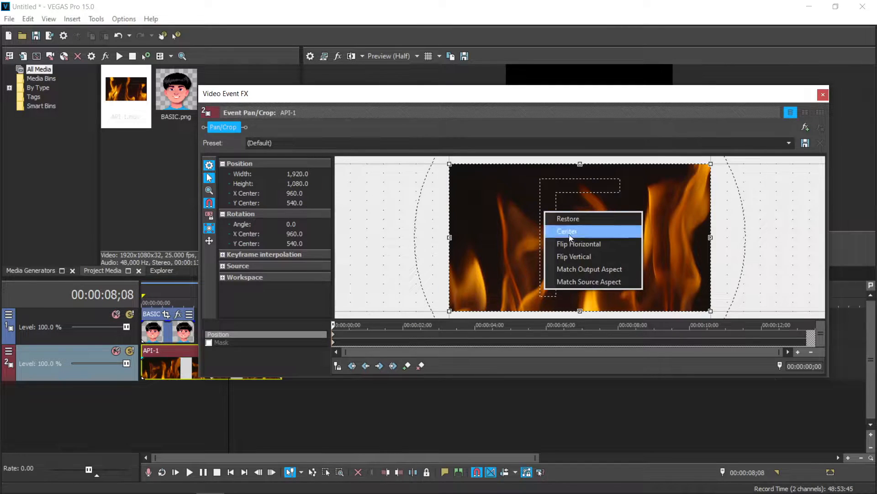
click(574, 270)
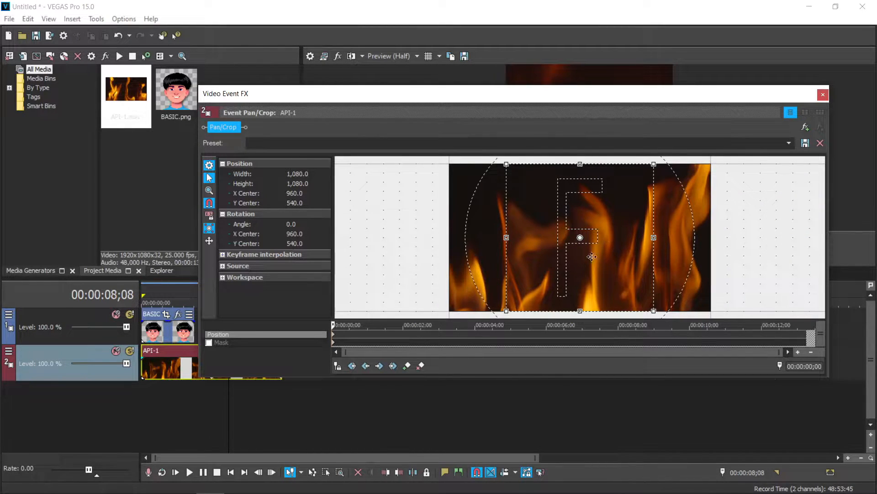
drag(807, 95, 805, 188)
click(827, 187)
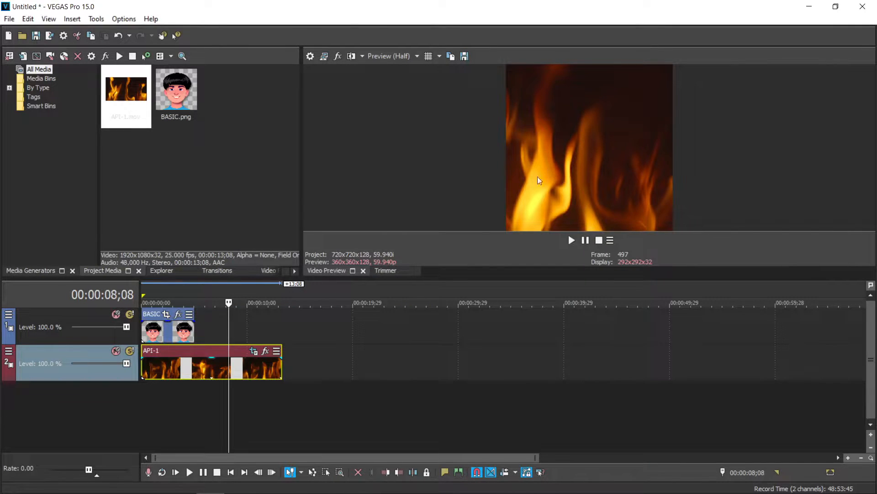
Trim the API-1 fire clip to end together with the BASIC character image, and play the result from the start
click(174, 367)
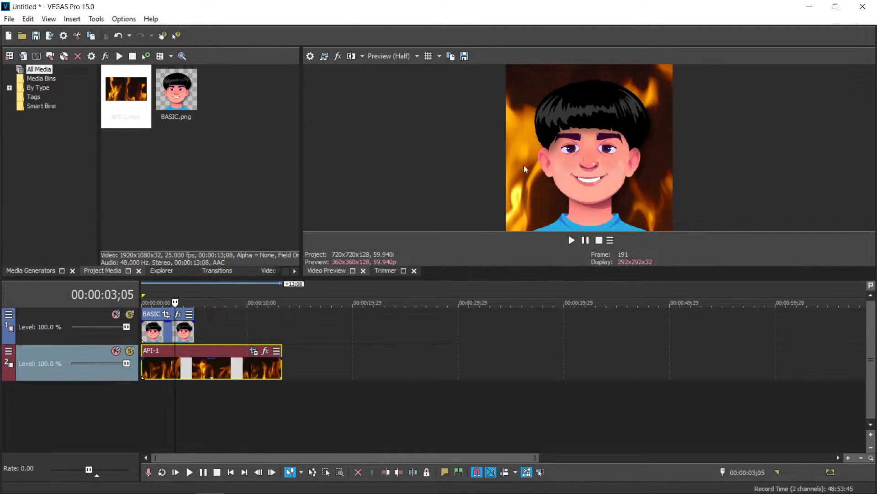
drag(279, 371, 194, 372)
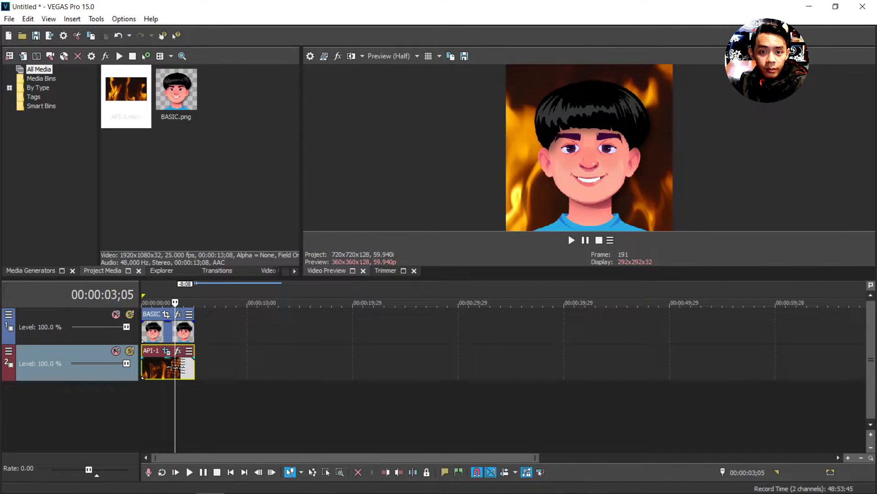
key(Home)
key(space)
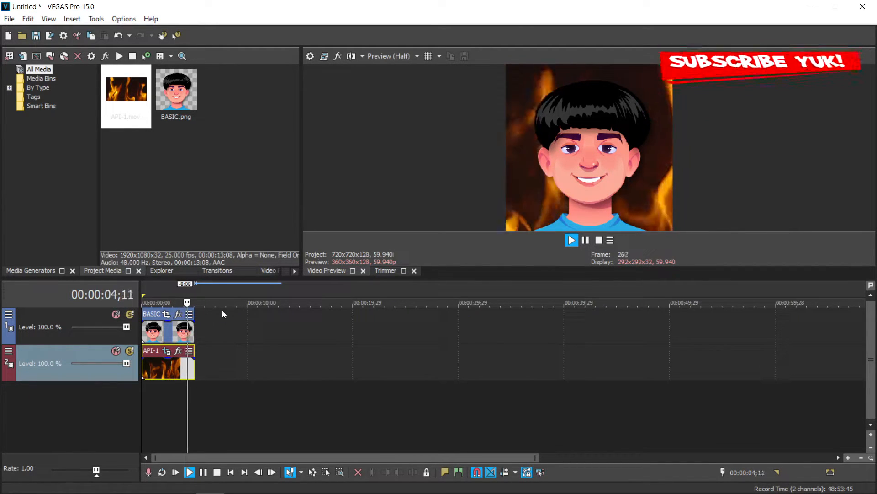
Set the time selection to the API-1 clip's 5-second length and play it from the start, stopping playback when checked
click(176, 371)
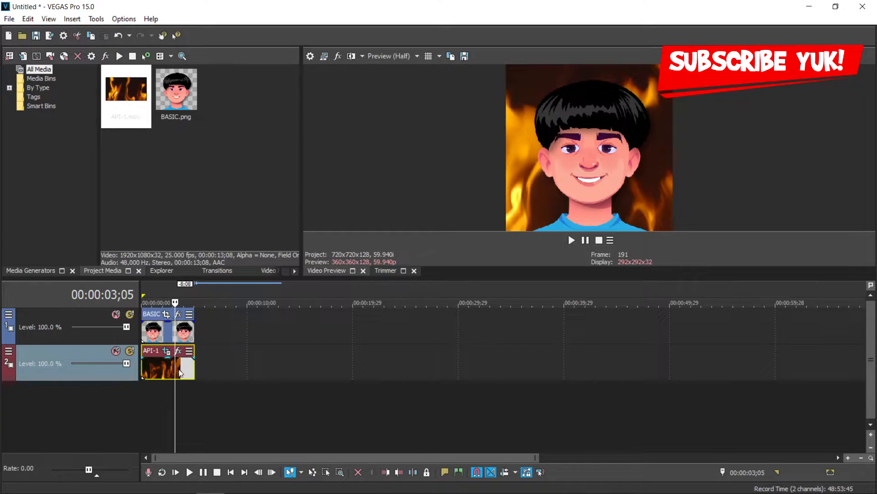
double_click(178, 372)
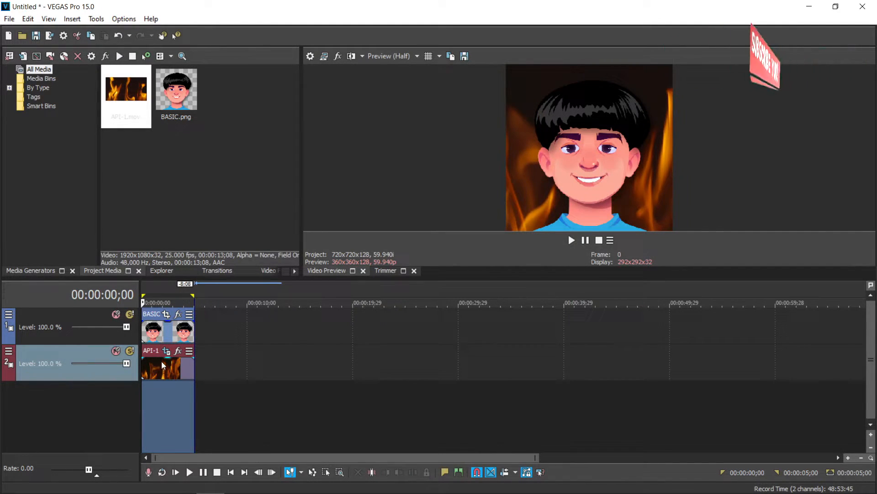
click(153, 373)
click(152, 370)
click(147, 366)
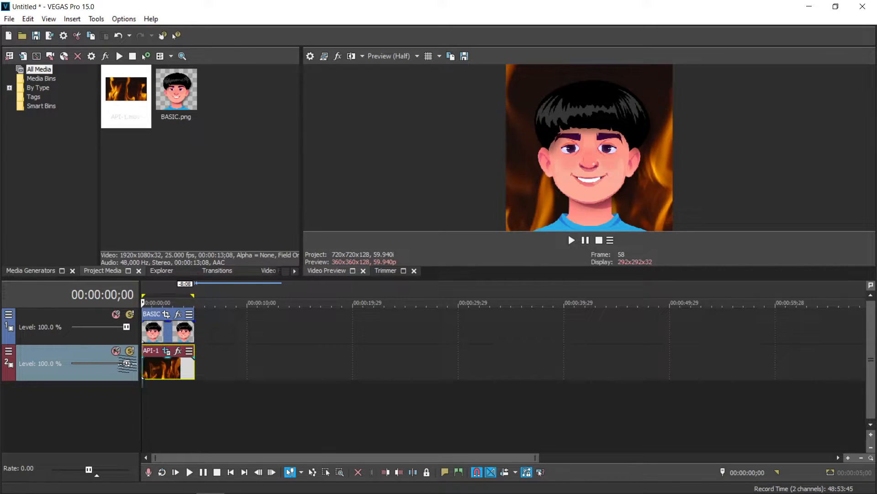
key(Home)
key(space)
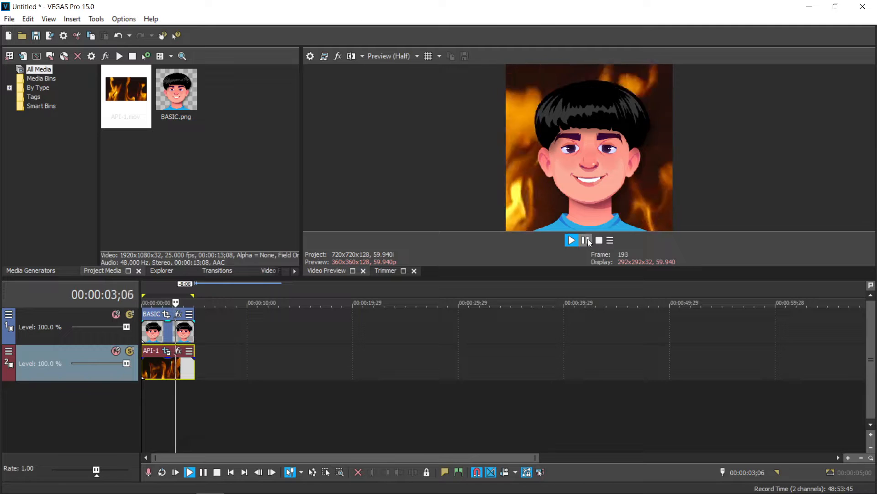
click(599, 240)
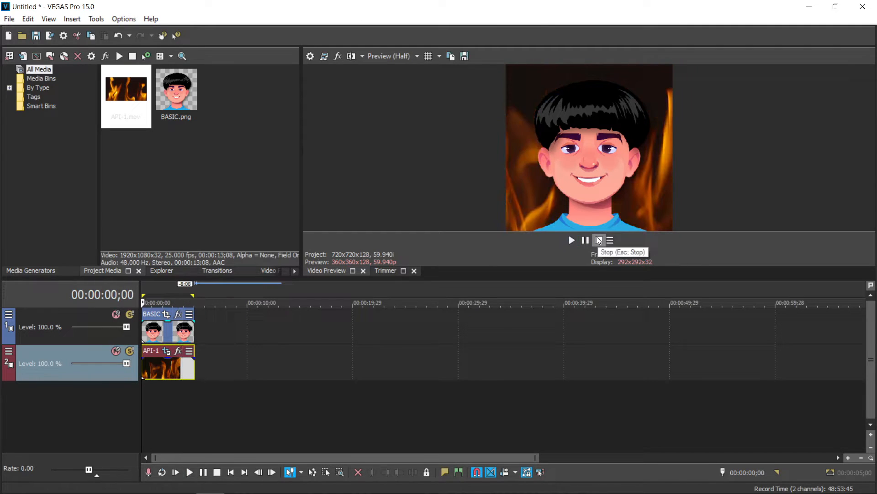
Insert a new video track above the fire track and place SNOW-1.mov from the BG MP4 folder at its start
right_click(88, 373)
click(142, 212)
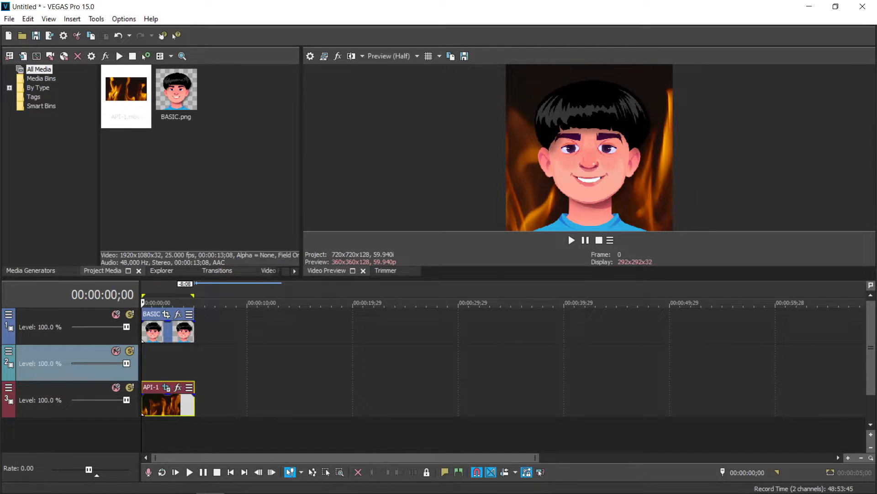
key(alt+Tab)
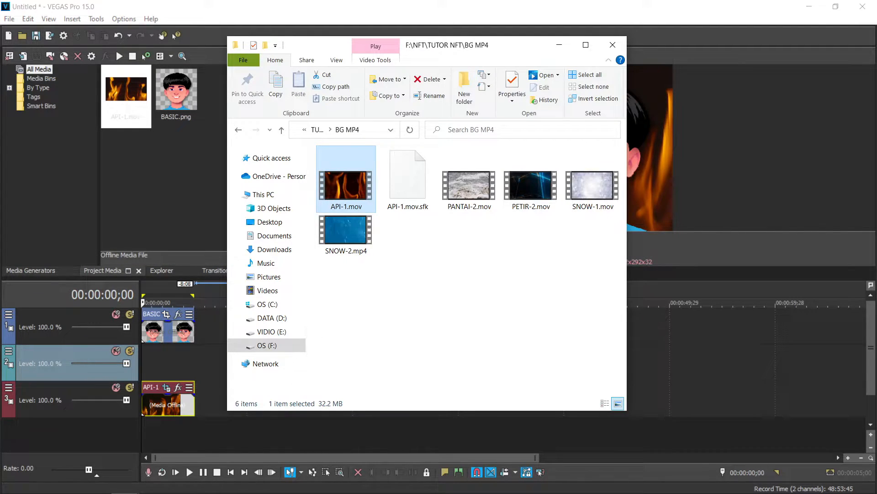
click(596, 192)
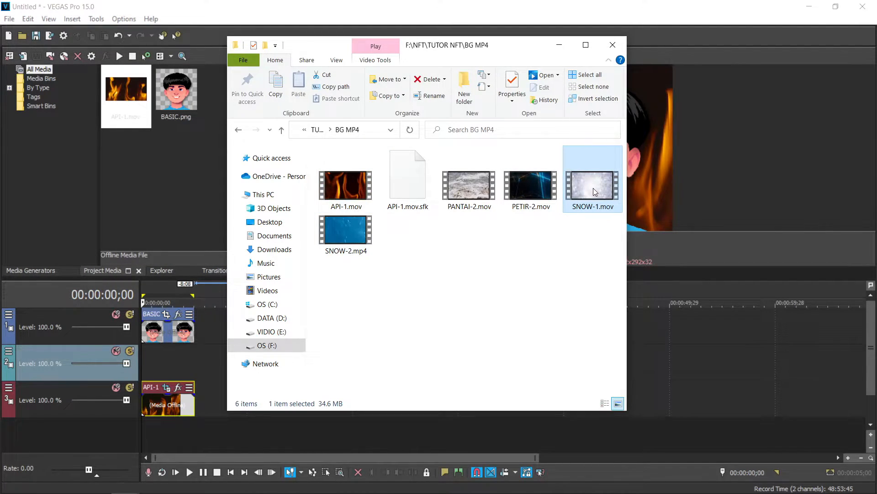
drag(594, 188, 218, 369)
drag(152, 367, 167, 387)
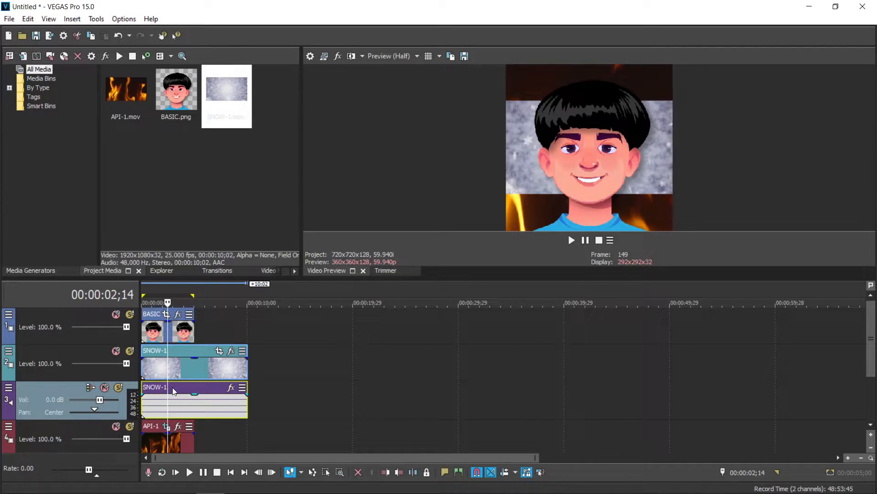
Delete the audio track belonging to the SNOW-1 clip and mute the API-1 fire track
right_click(54, 400)
click(101, 200)
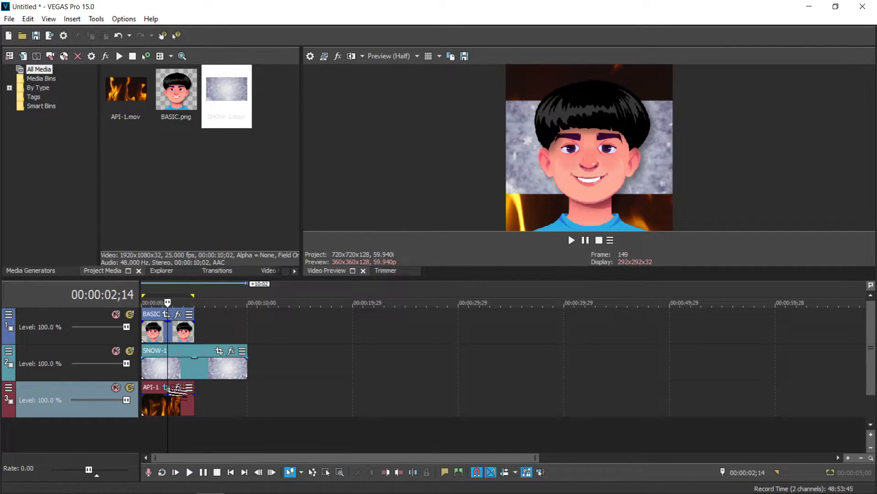
click(116, 388)
Crop the SNOW-1 clip with Event Pan/Crop to match the output aspect, and close the crop window
click(158, 368)
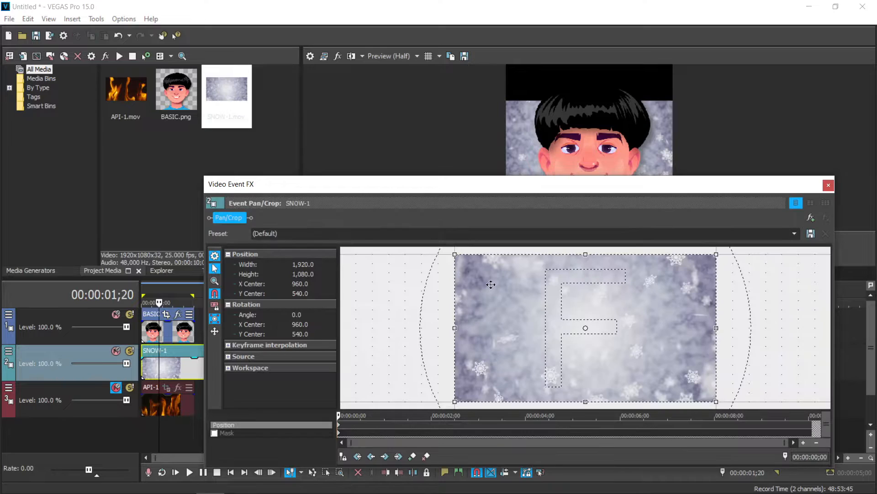
right_click(572, 297)
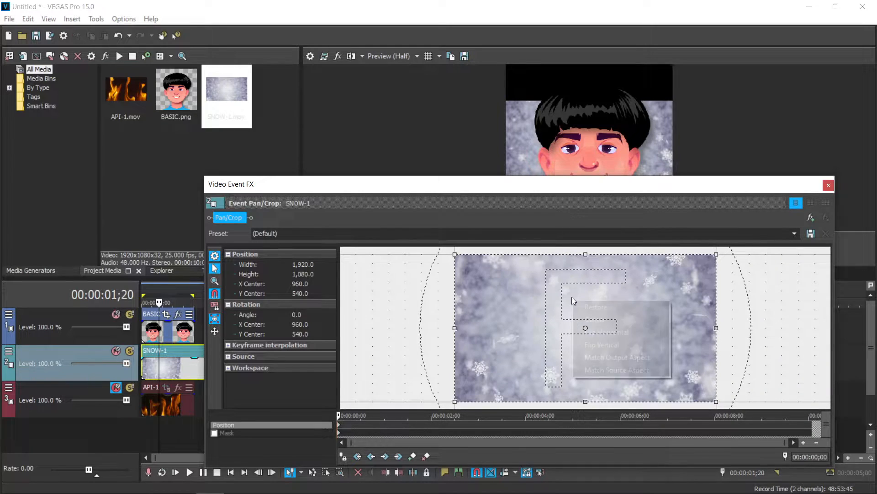
click(613, 358)
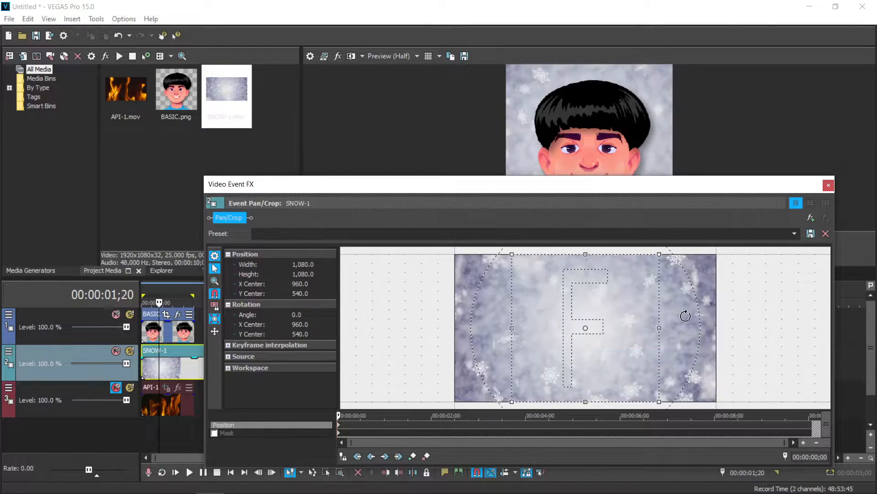
click(829, 186)
Trim the SNOW-1 clip to end together with the character image, and preview the snow version from the start
drag(250, 371, 195, 368)
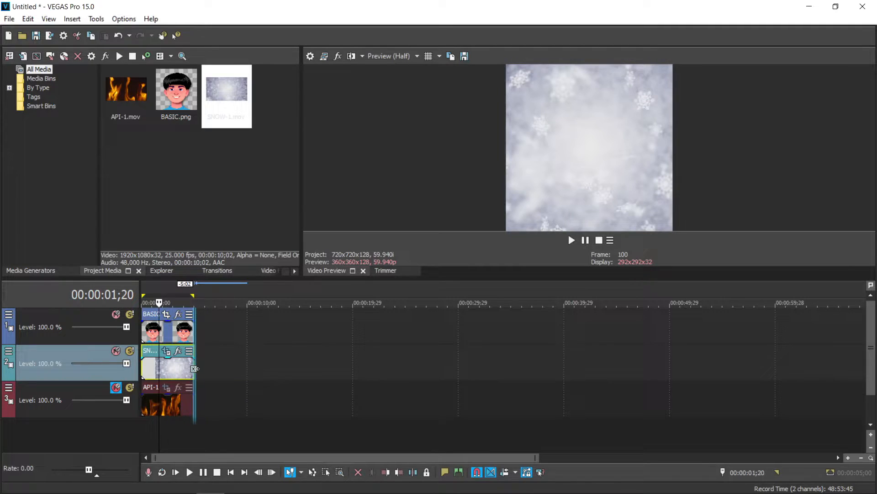
click(170, 371)
click(142, 366)
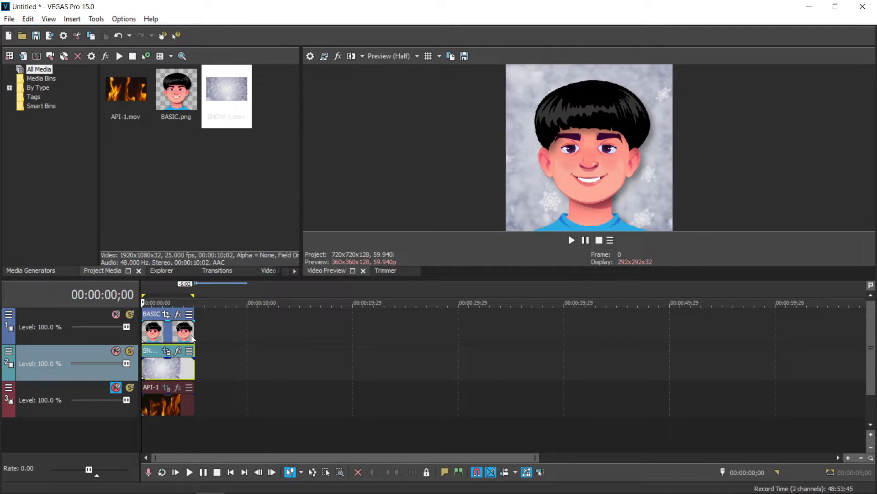
key(space)
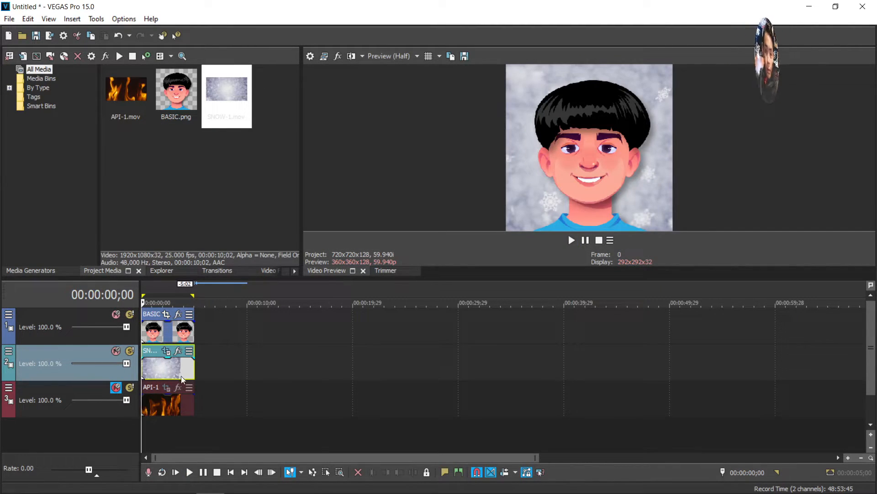
click(172, 368)
click(142, 367)
key(space)
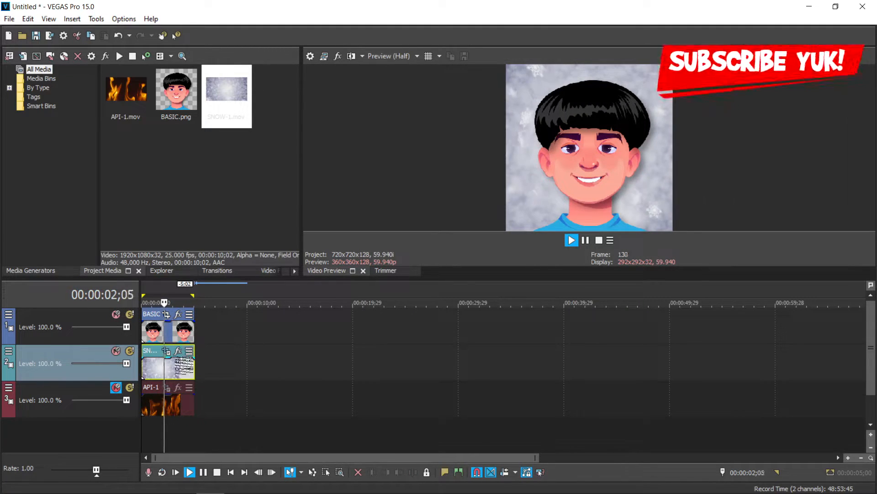
key(space)
Mute the SNOW-1 track, unmute the API-1 fire track, and preview the fire version
click(116, 351)
click(117, 387)
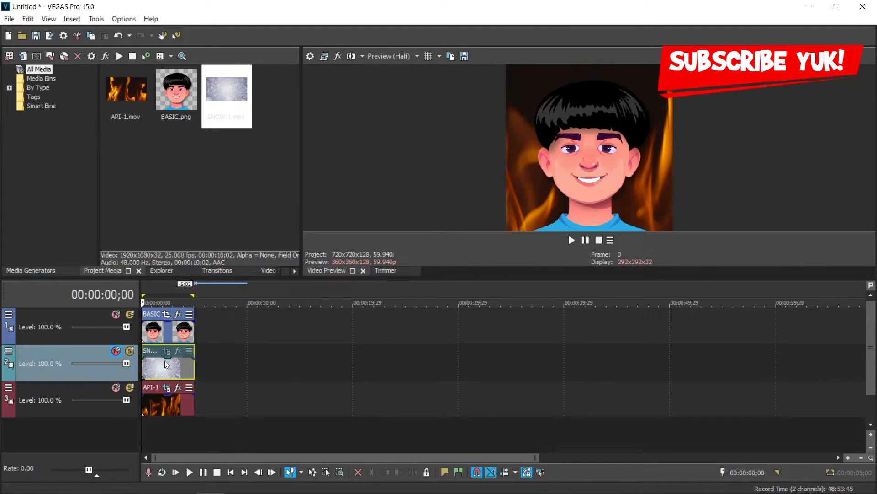
key(space)
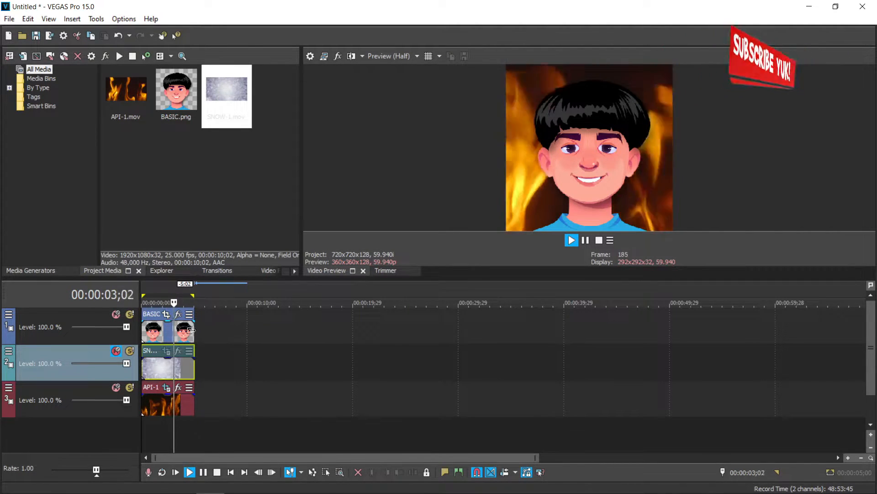
key(space)
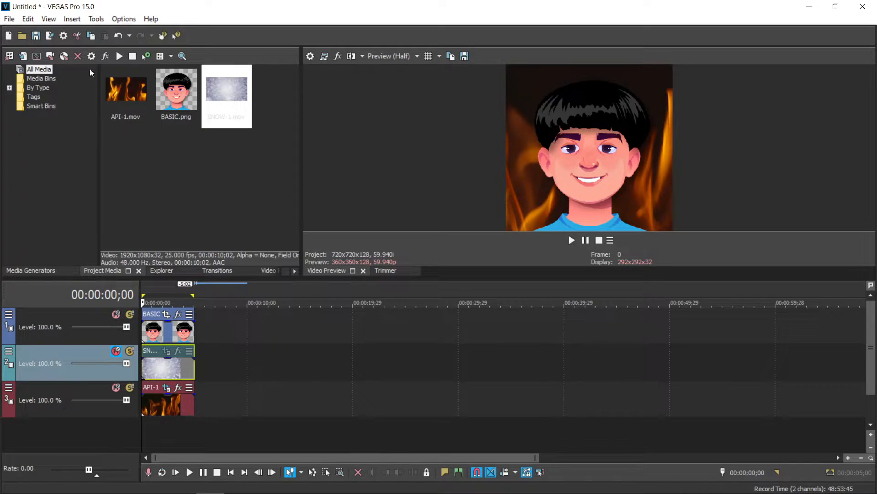
Open Render As and choose the MAGIX AVC/AAC MP4 format with the Internet HD 720p 29.97 fps template
click(10, 19)
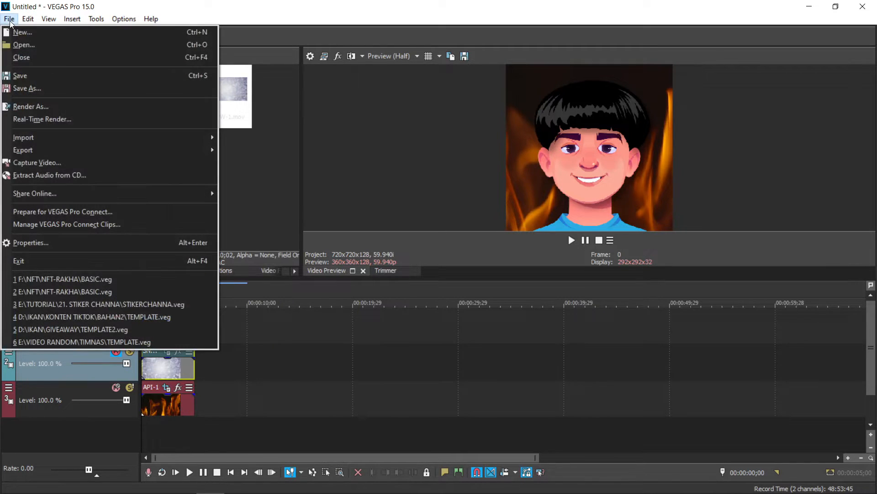
click(24, 107)
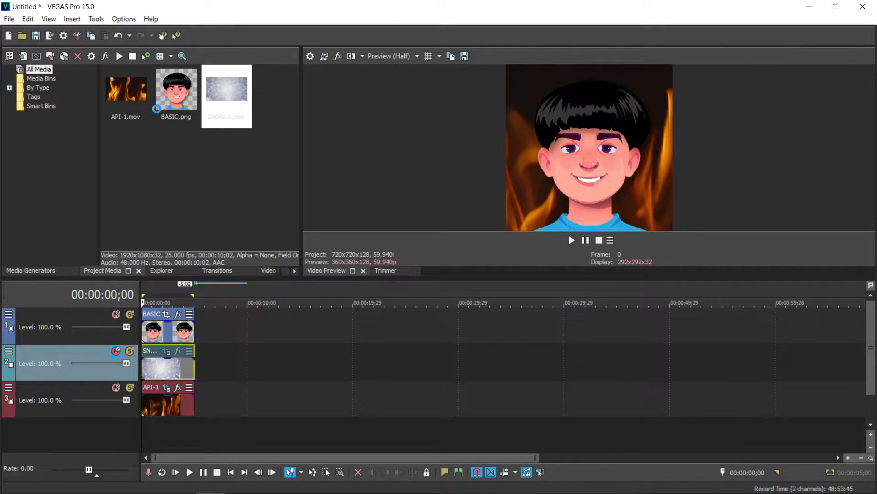
scroll(631, 238, down, 5)
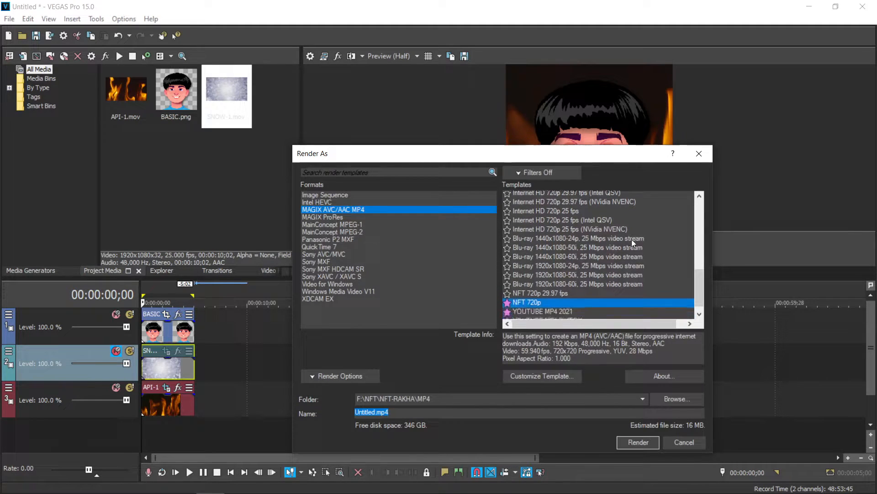
scroll(629, 221, up, 3)
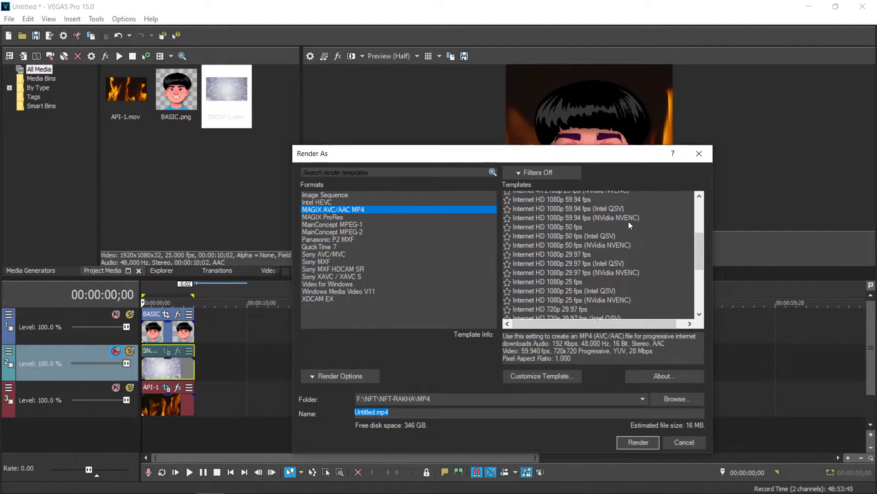
click(322, 208)
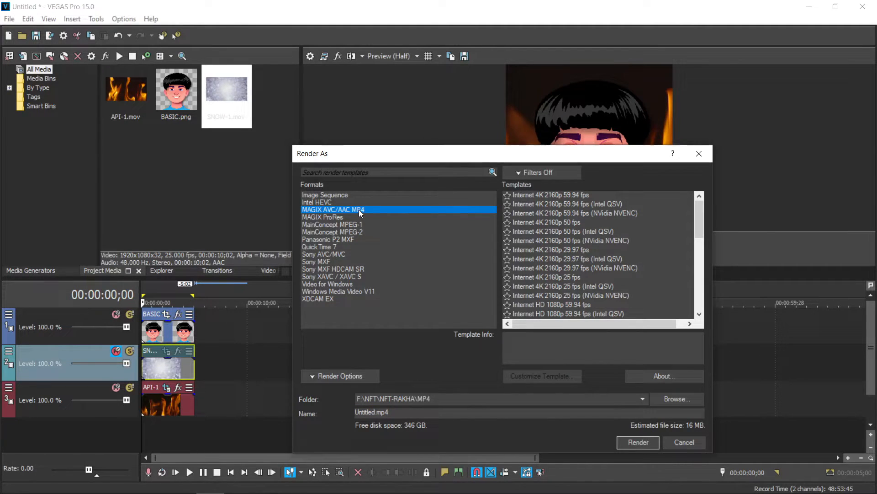
click(575, 231)
scroll(591, 244, down, 2)
scroll(590, 244, down, 3)
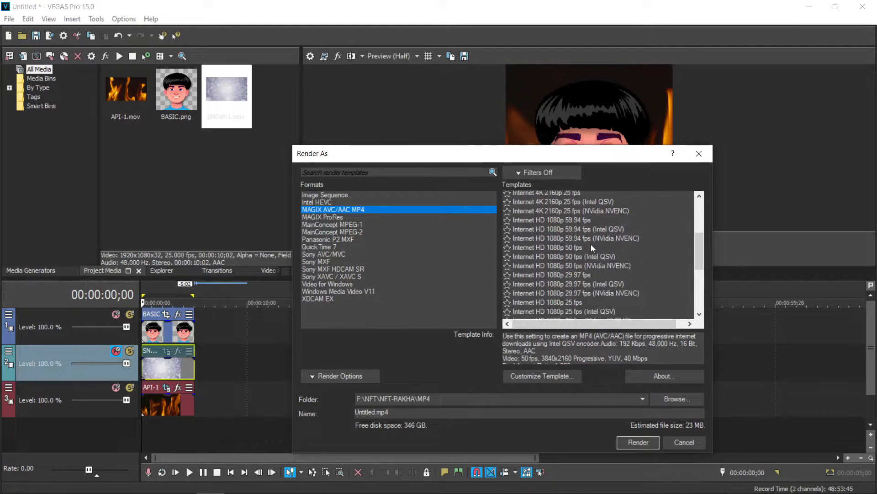
scroll(568, 275, down, 1)
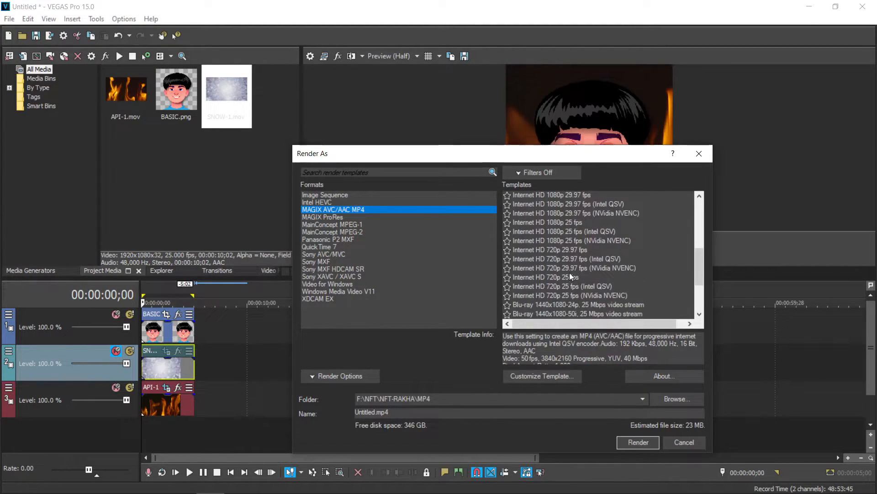
click(577, 251)
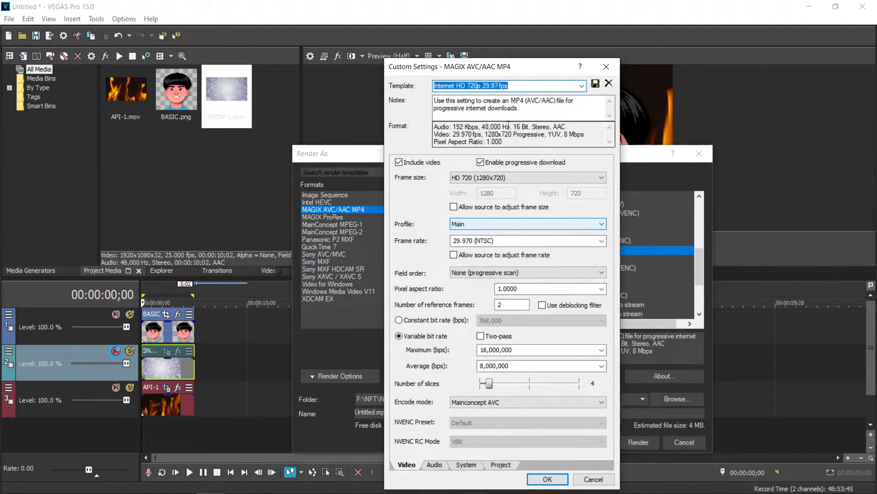
Give the render template a custom 720x720 frame size and allow the source to adjust frame size
drag(496, 70, 475, 50)
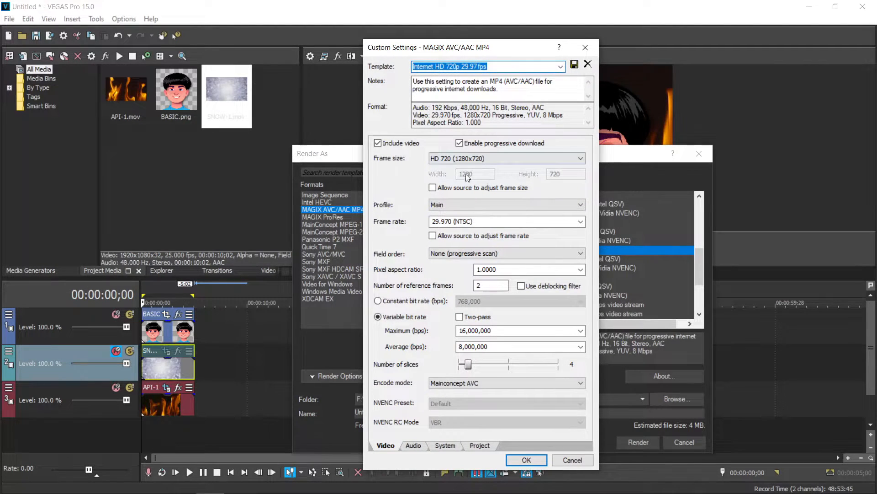
click(433, 190)
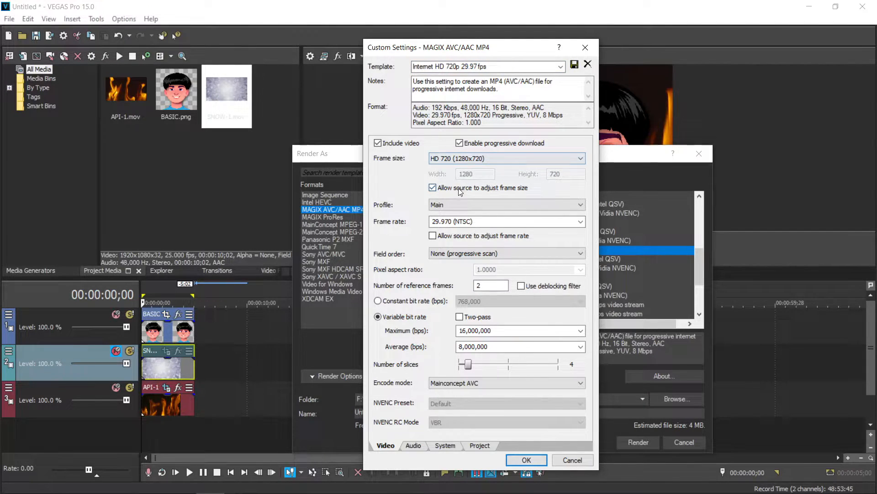
click(462, 160)
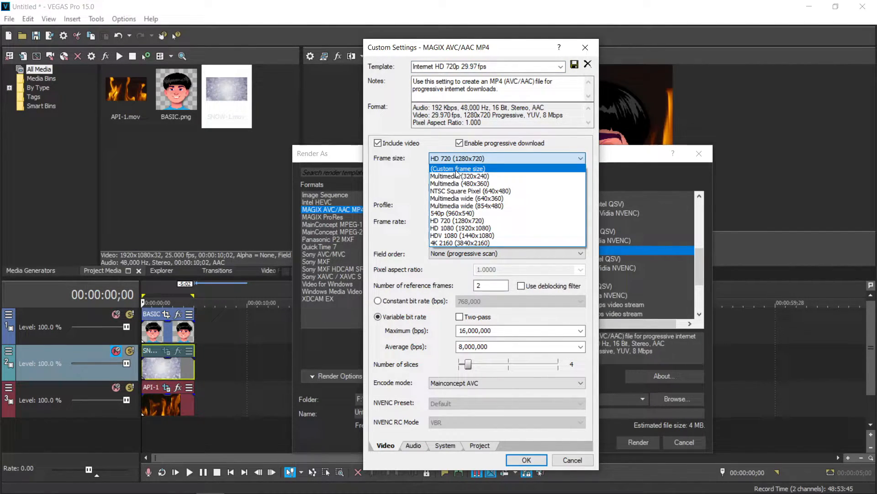
click(457, 169)
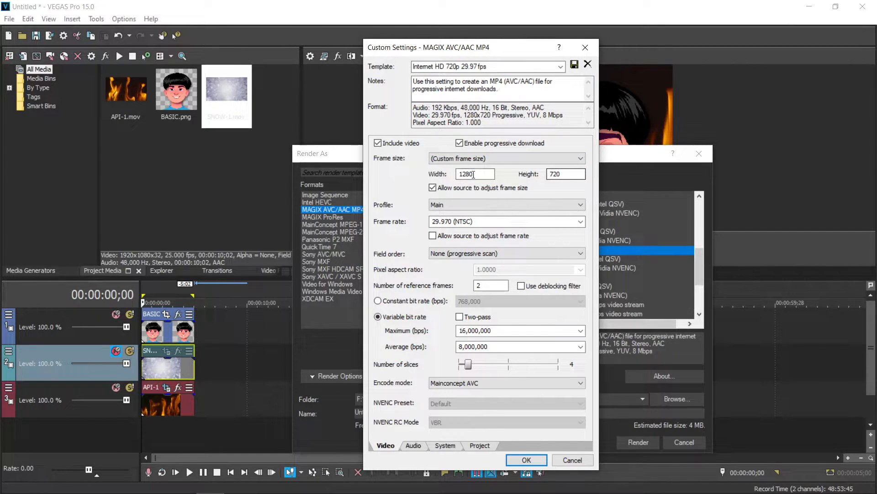
text(720)
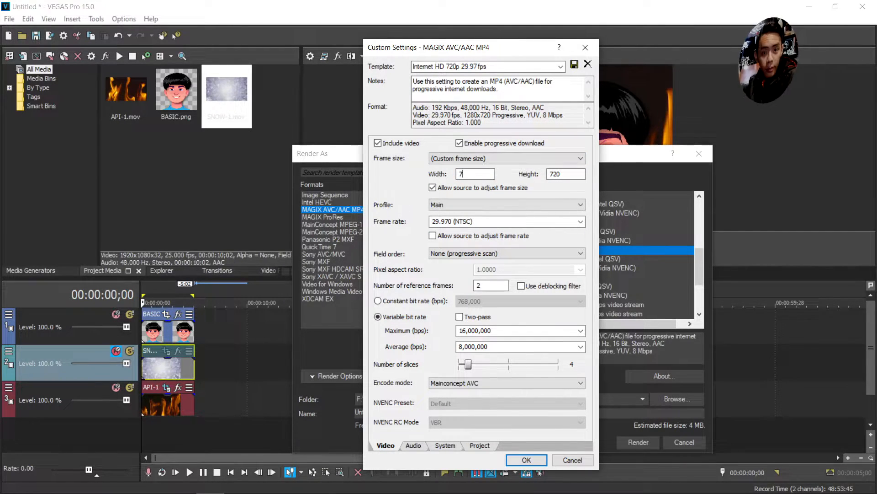
Set the render template's frame rate to 59.94
click(526, 221)
click(579, 222)
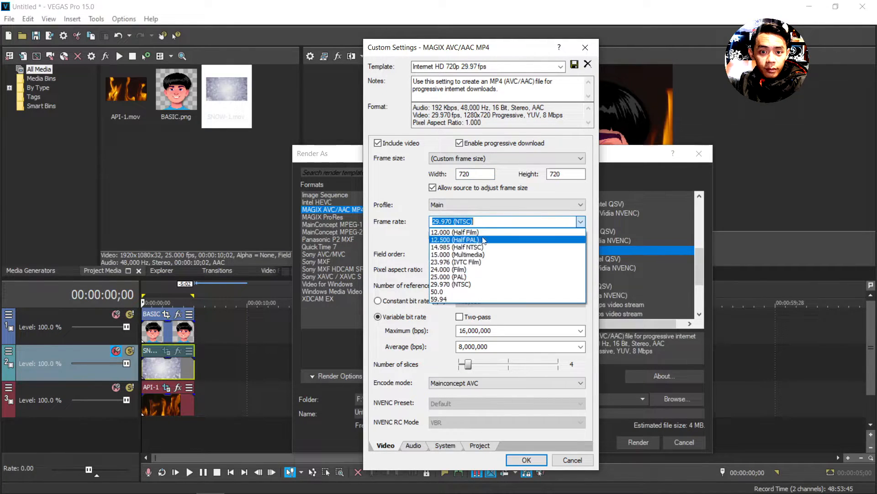
click(446, 299)
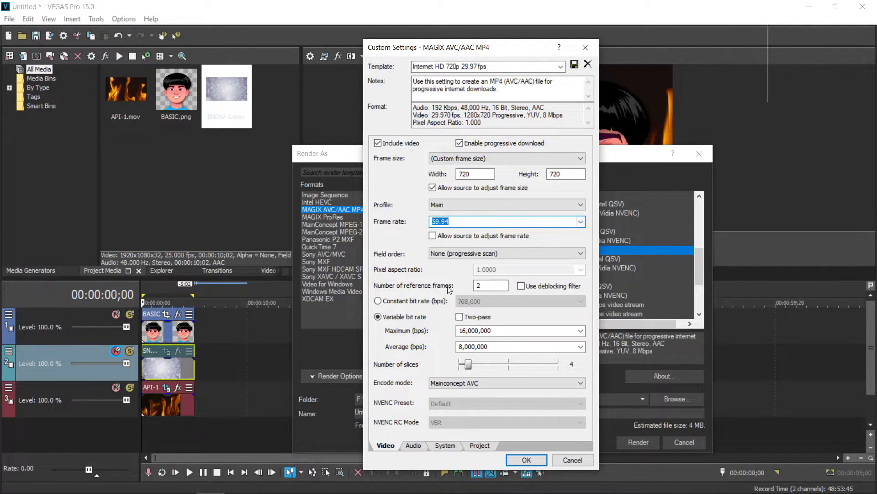
Set both the maximum and average variable bit rate to 28,000,000 bps and accept the custom template settings
click(580, 330)
click(493, 401)
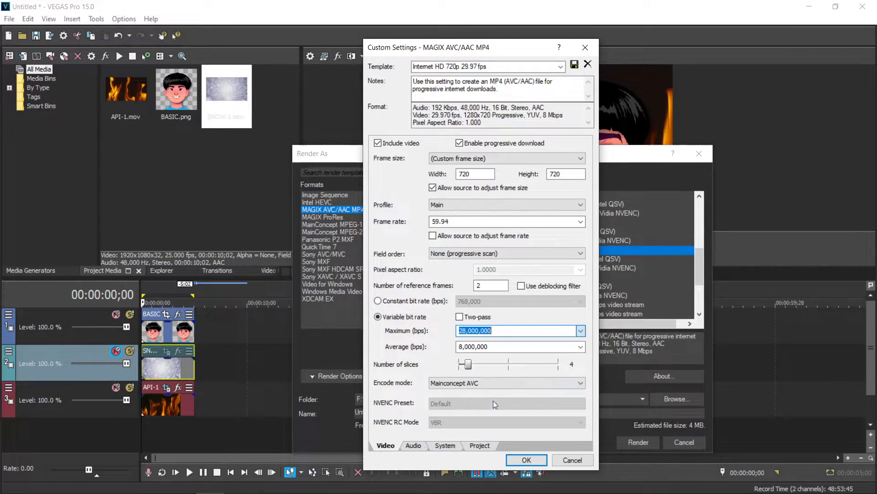
click(580, 347)
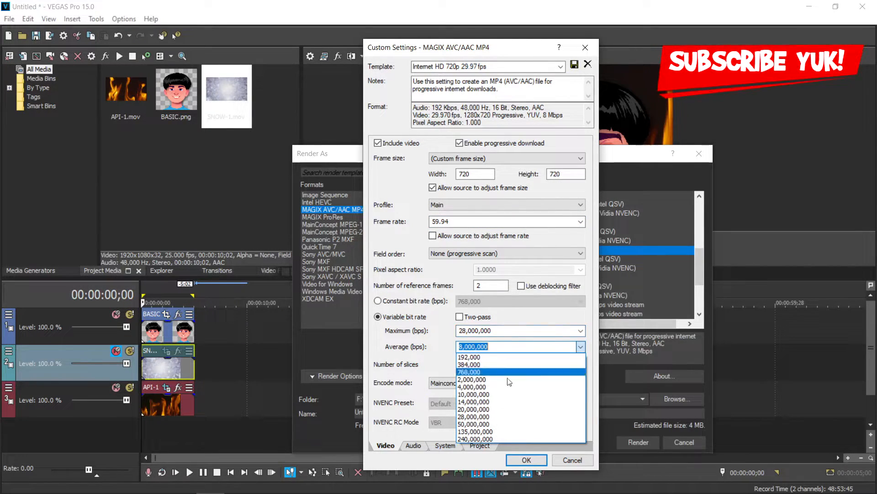
click(489, 416)
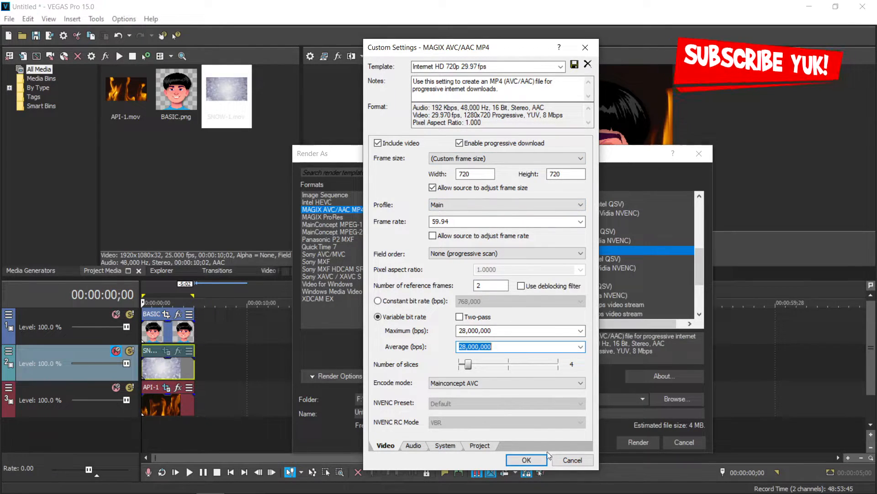
click(526, 459)
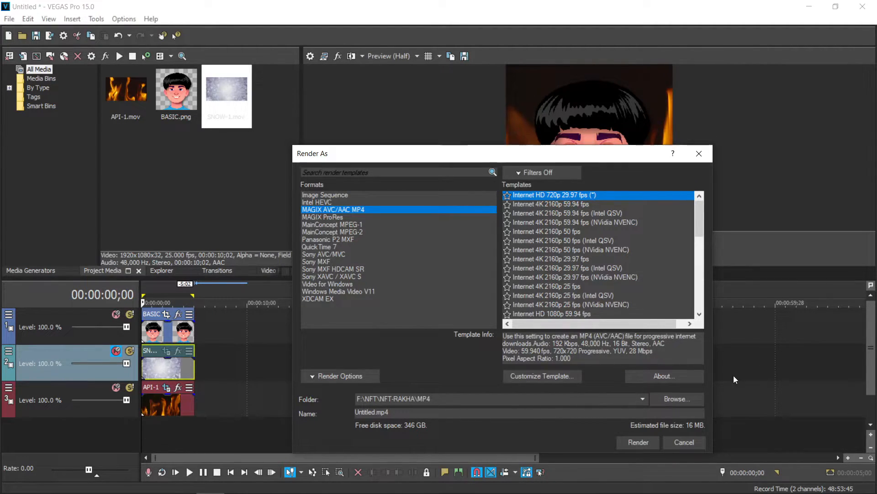
Set the output folder to F:\NFT\TUTOR NFT, keeping the name Untitled.mp4, and render the video
click(676, 401)
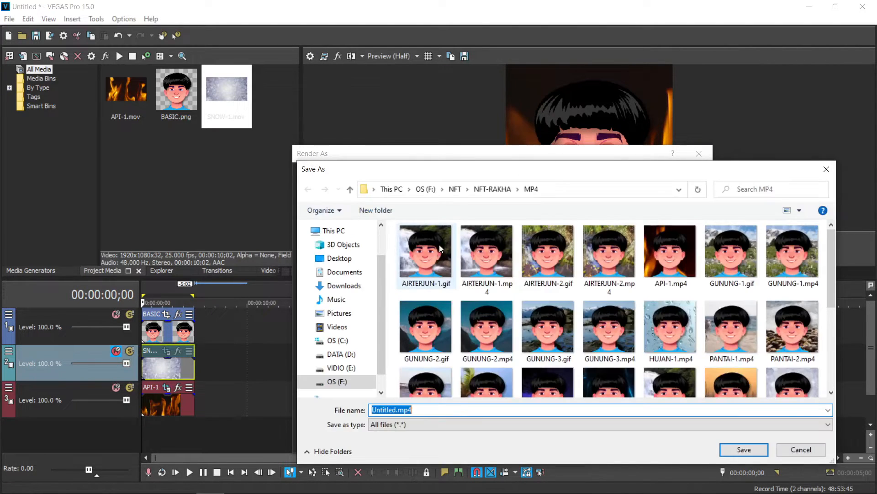
scroll(411, 325, down, 1)
scroll(411, 325, down, 3)
click(337, 381)
double_click(417, 247)
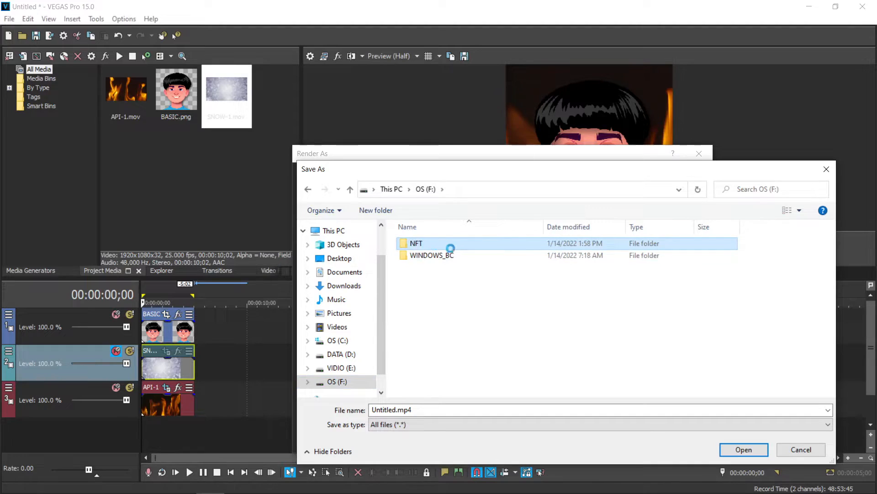
double_click(604, 259)
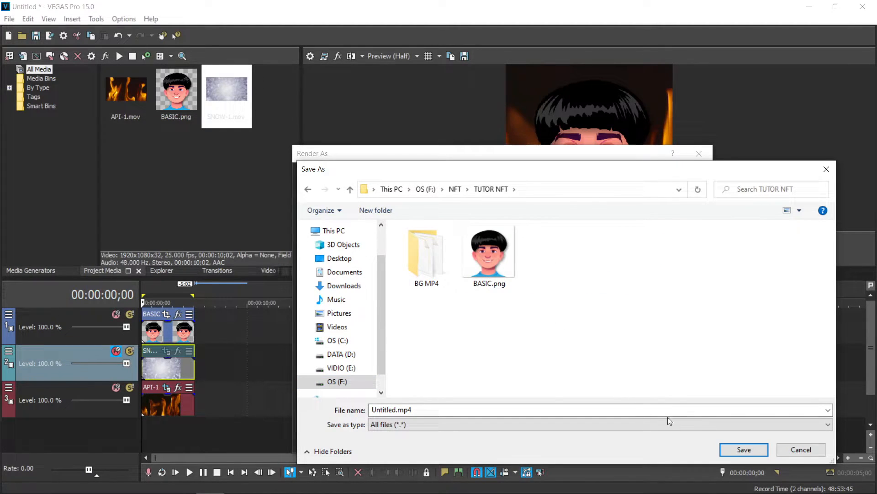
click(745, 450)
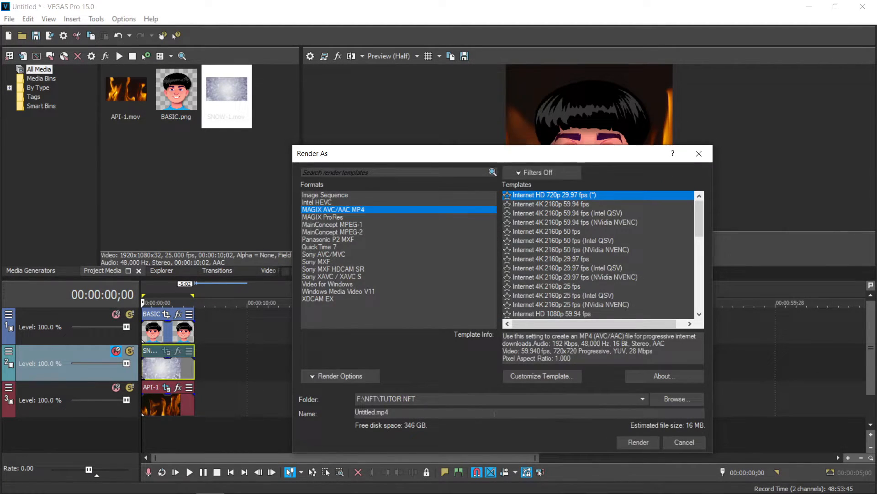
click(639, 442)
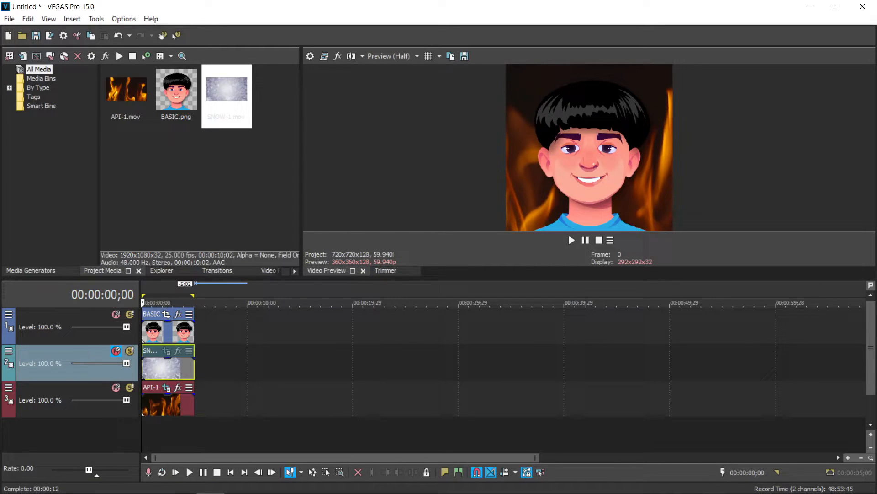
Switch to File Explorer and rename the rendered Untitled.mp4 in the TUTOR NFT folder to NFT1.mp4
key(alt+Tab)
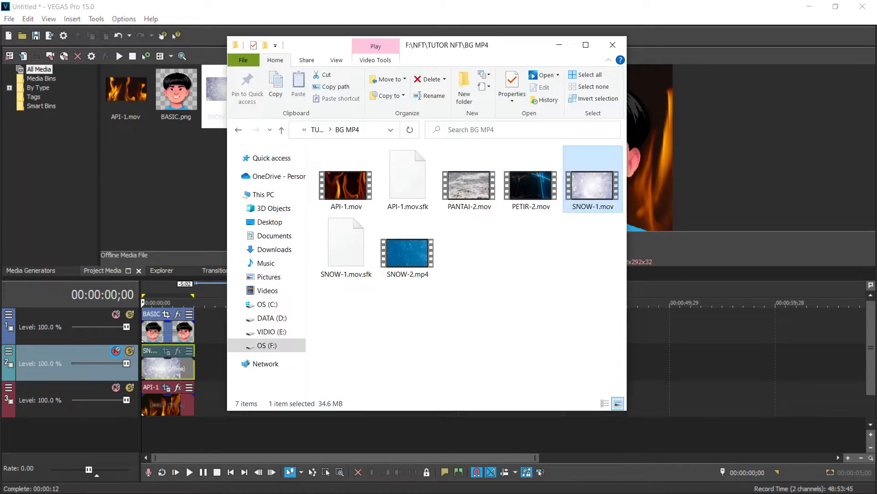
click(505, 246)
click(240, 127)
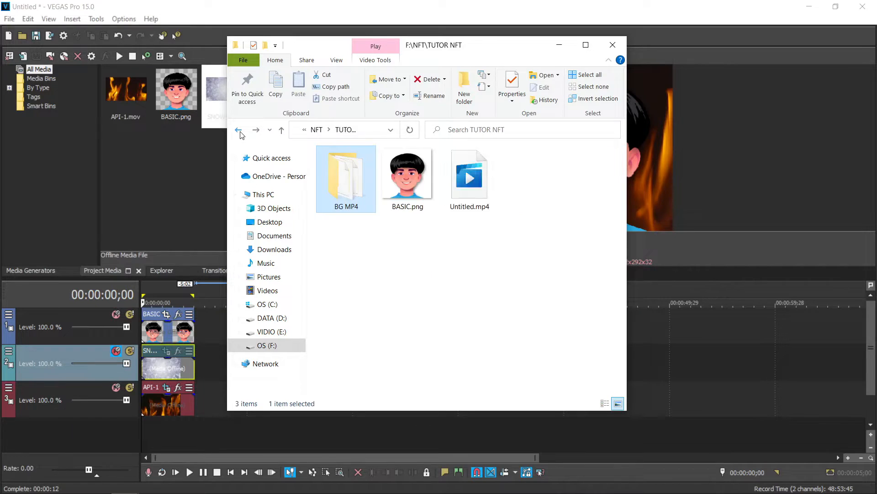
right_click(491, 242)
click(470, 173)
key(F2)
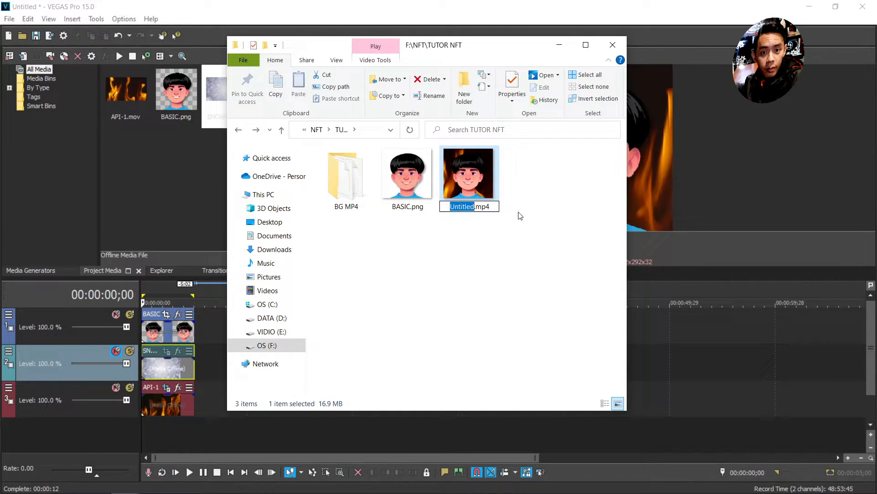
text(TE)
text(T1)
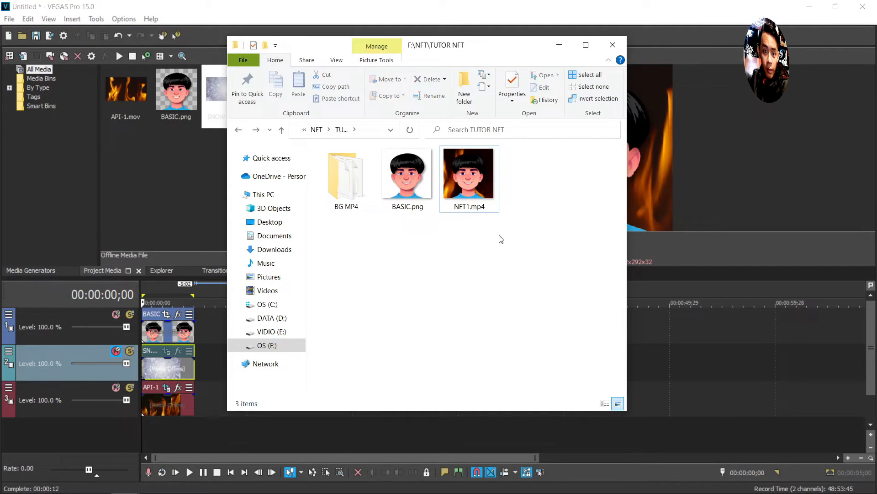
key(Return)
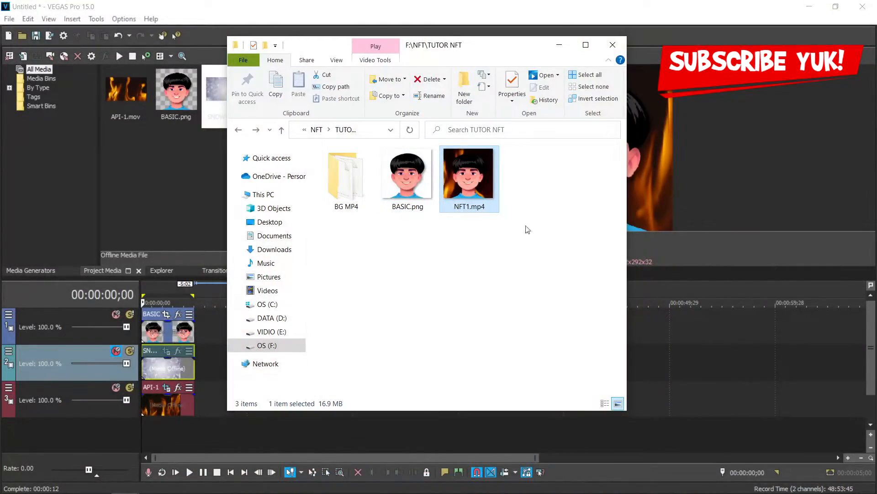
click(484, 235)
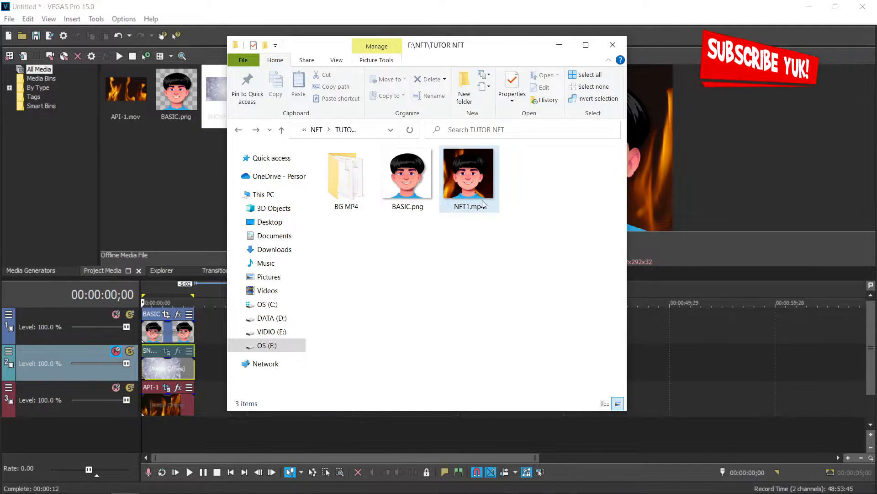
click(470, 188)
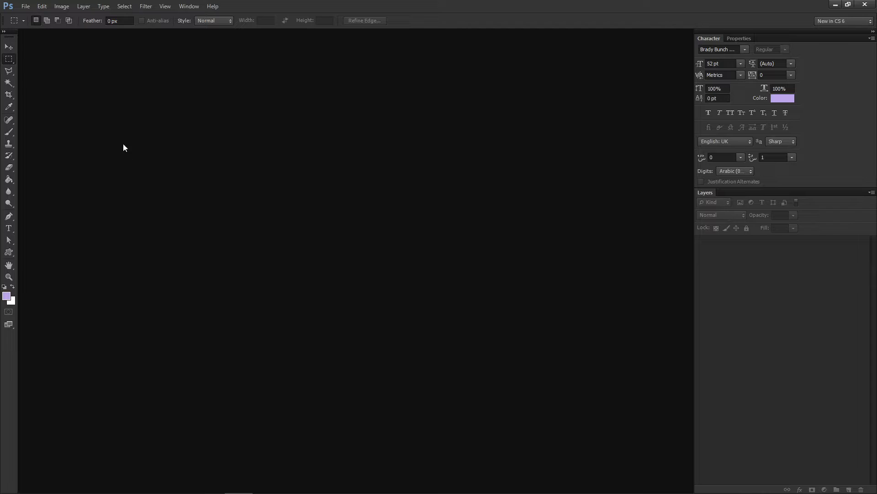
In Photoshop, start importing Video Frames to Layers and browse to the F:\NFT\TUTOR NFT folder
click(24, 7)
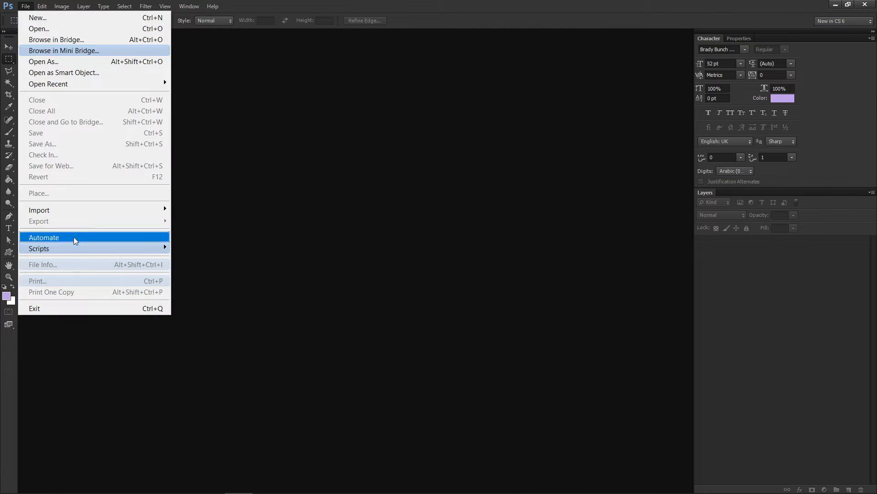
mouse_move(76, 212)
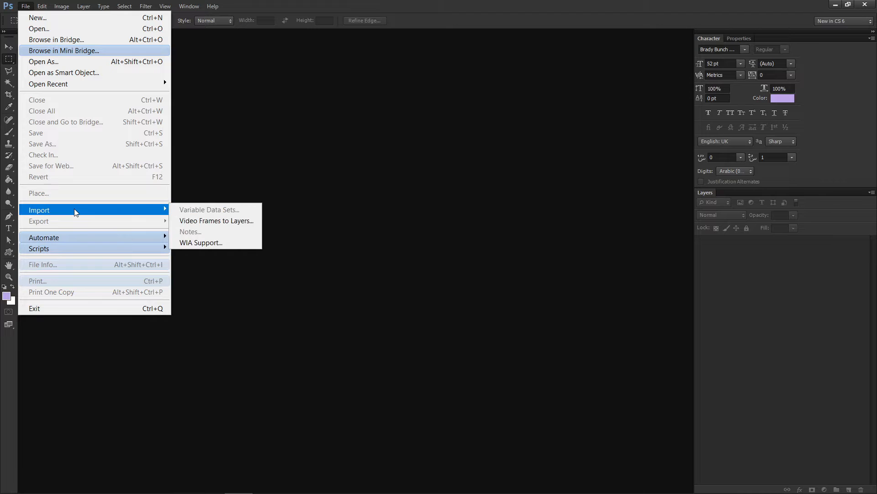
click(226, 221)
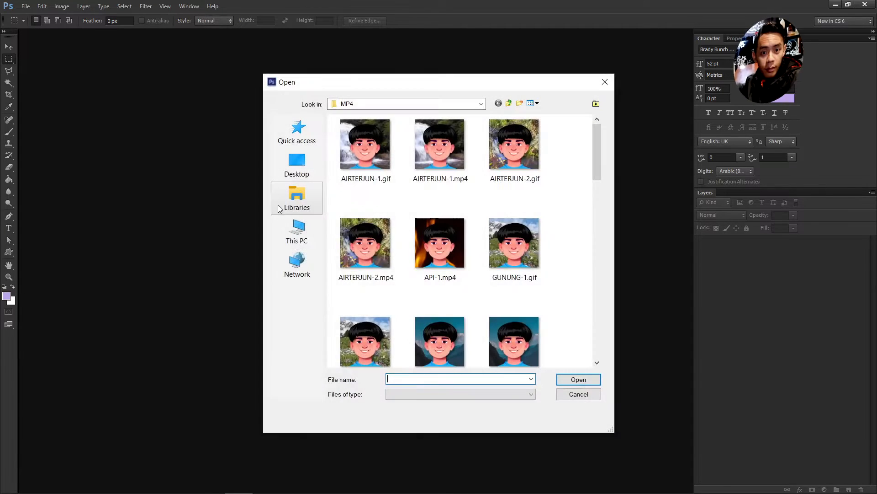
click(297, 231)
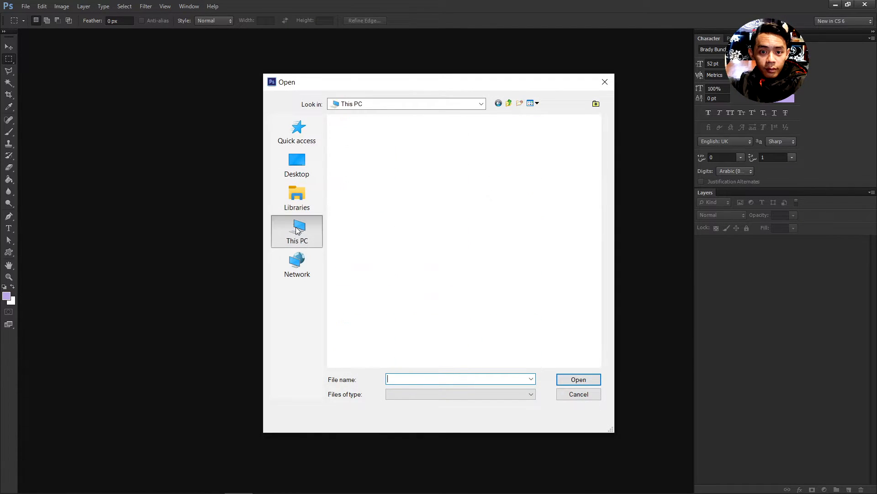
double_click(495, 302)
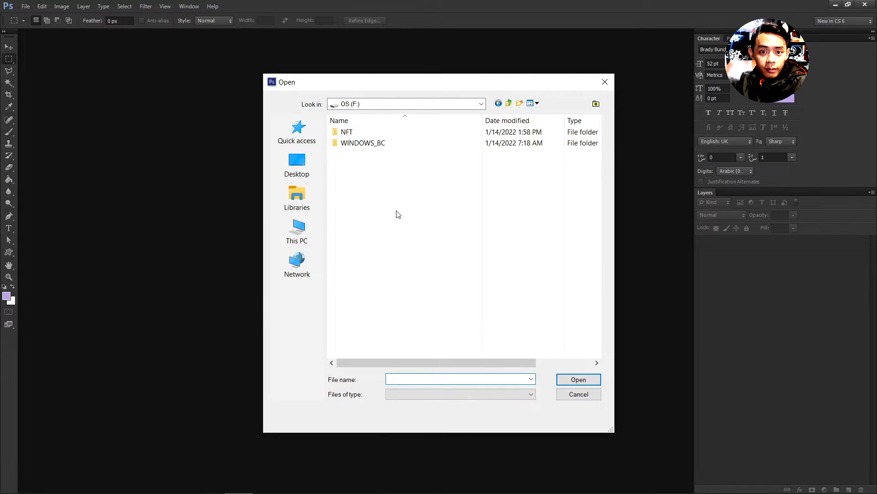
double_click(353, 132)
double_click(399, 256)
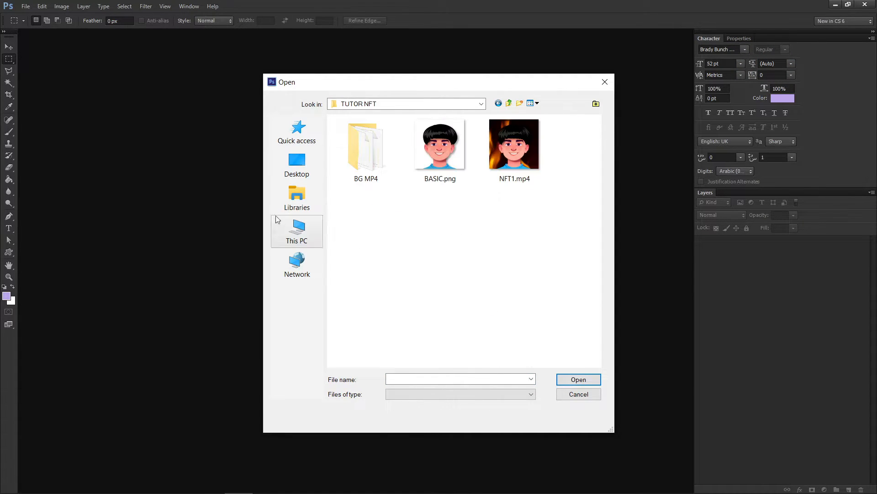
Import NFT1.mp4 from beginning to end as layers, with Make Frame Animation enabled
click(542, 227)
click(523, 140)
click(448, 153)
click(539, 153)
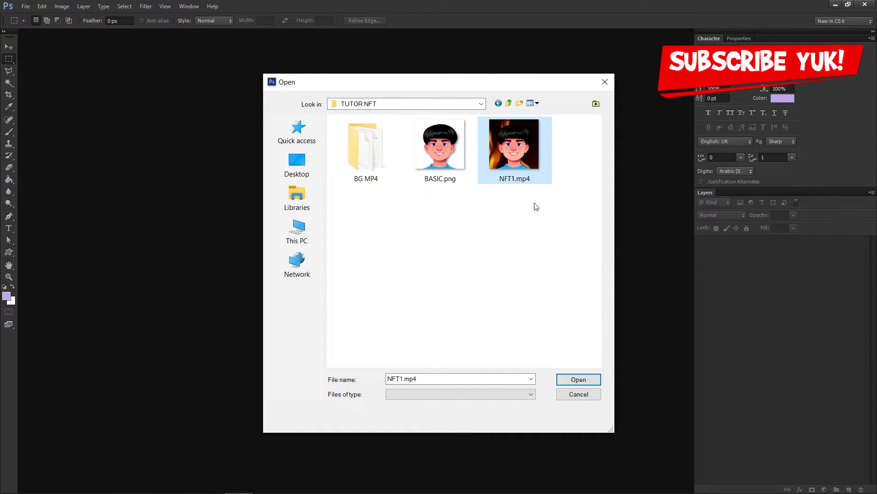
click(579, 379)
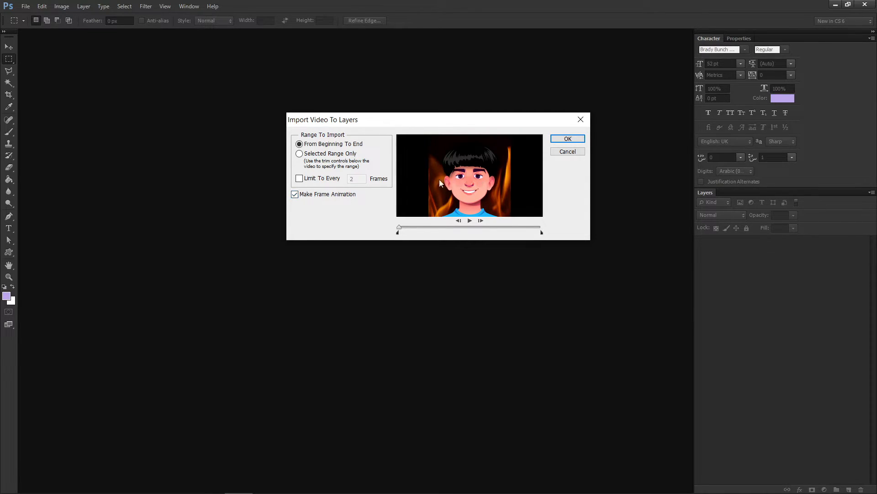
click(568, 140)
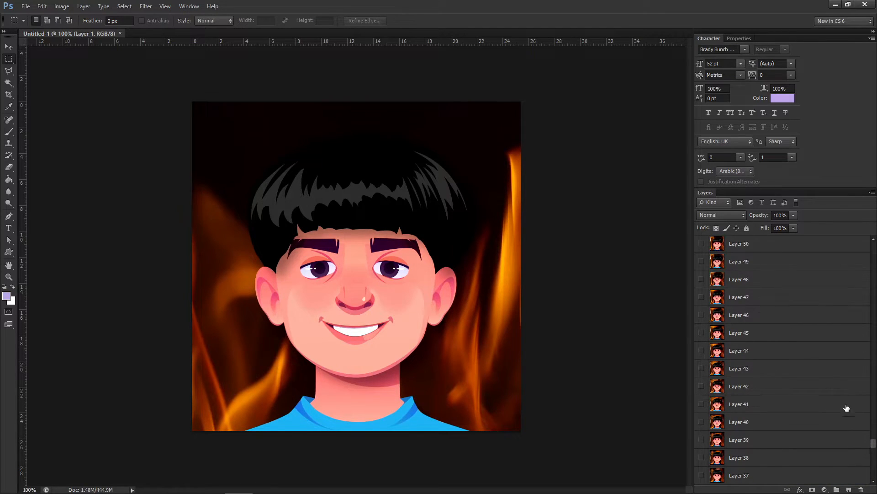
Look through the imported frame layers and open Save for Web for the animation
drag(873, 445, 863, 246)
scroll(745, 256, down, 7)
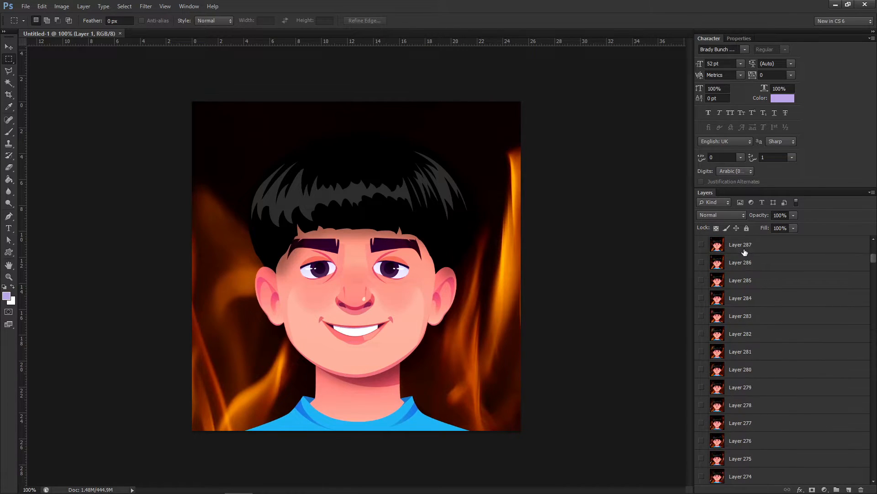
click(26, 7)
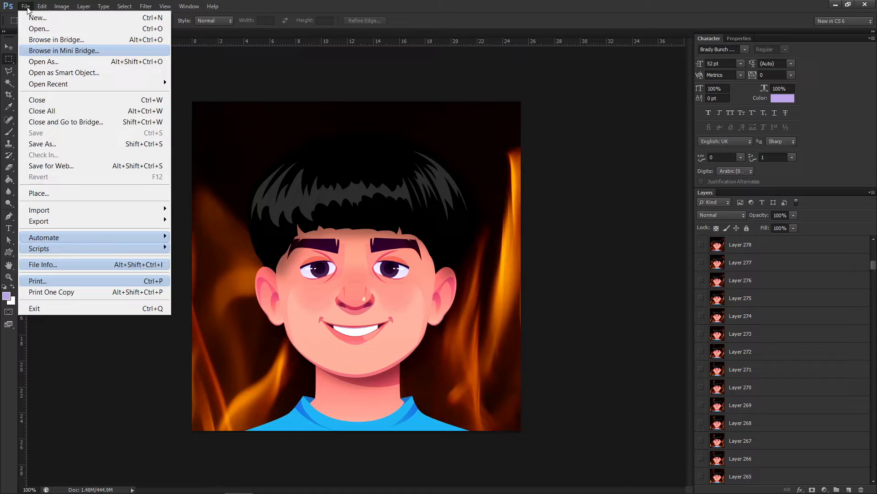
click(61, 165)
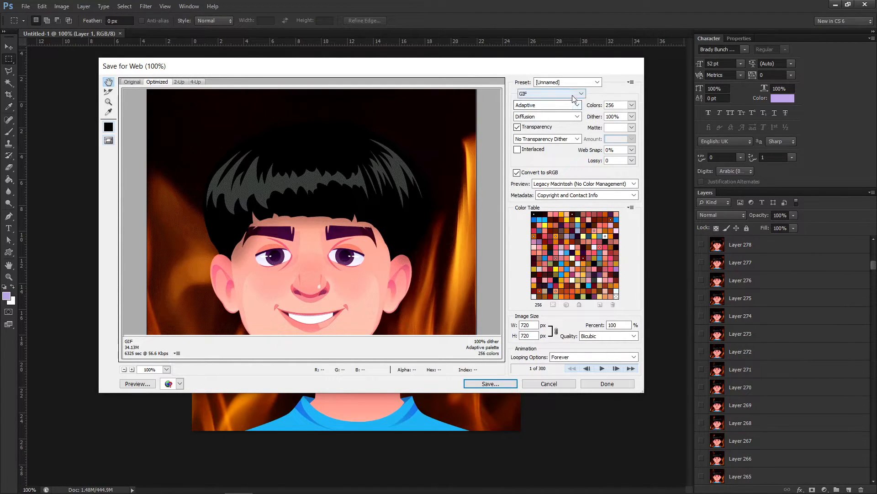
Set the web export to GIF with the Adaptive palette, 256 colors and Diffusion dither at 100%
click(546, 93)
click(523, 102)
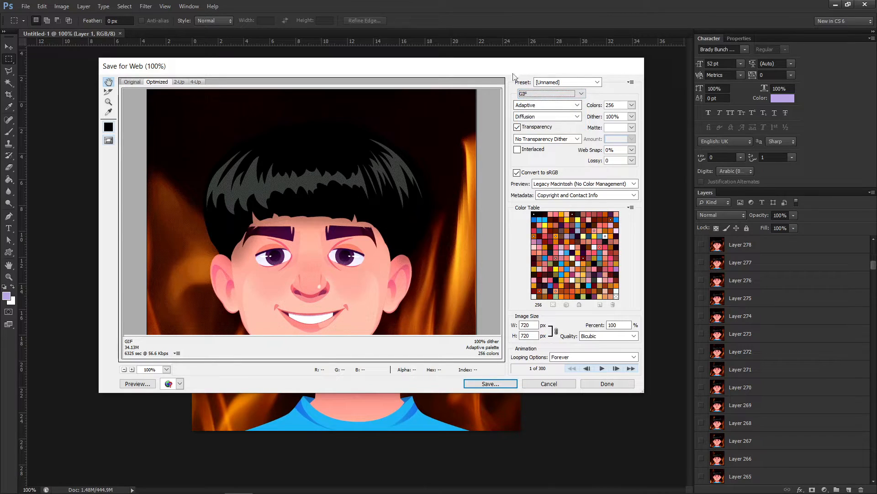
click(554, 106)
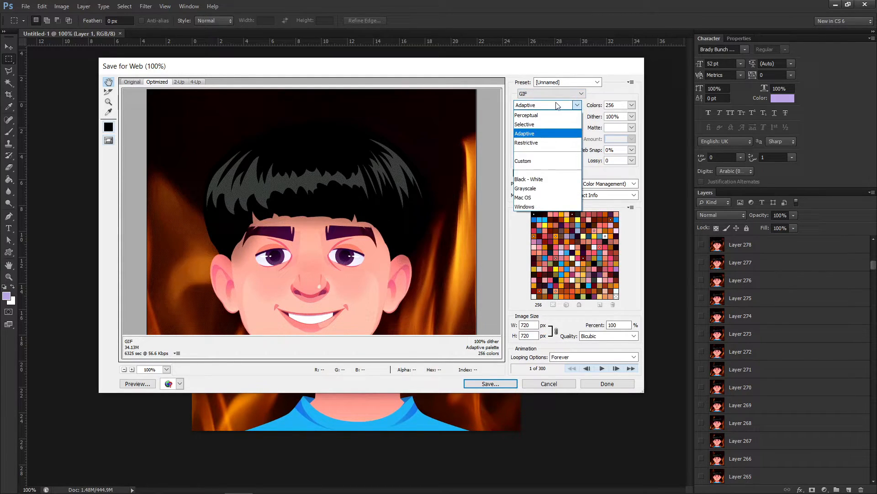
click(530, 135)
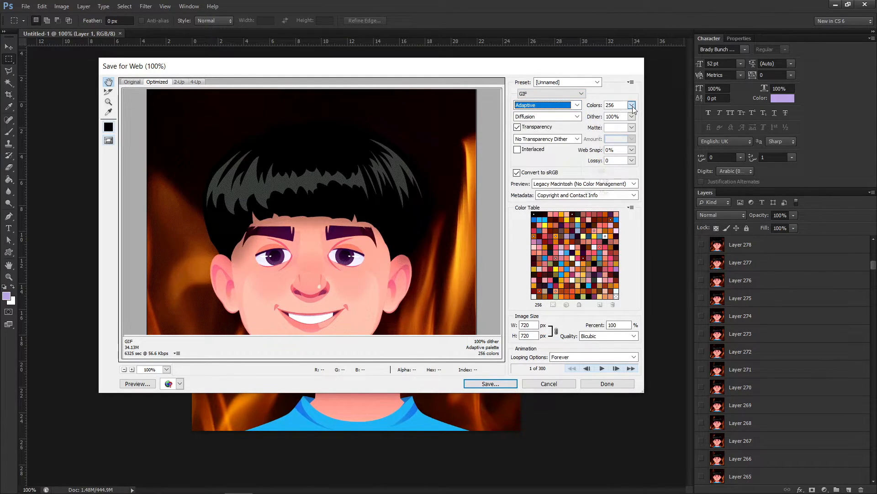
click(631, 105)
click(611, 193)
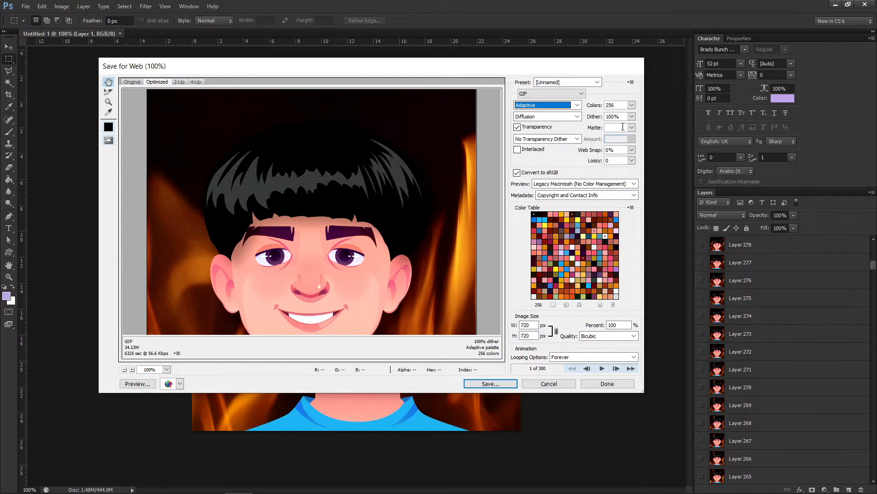
click(544, 117)
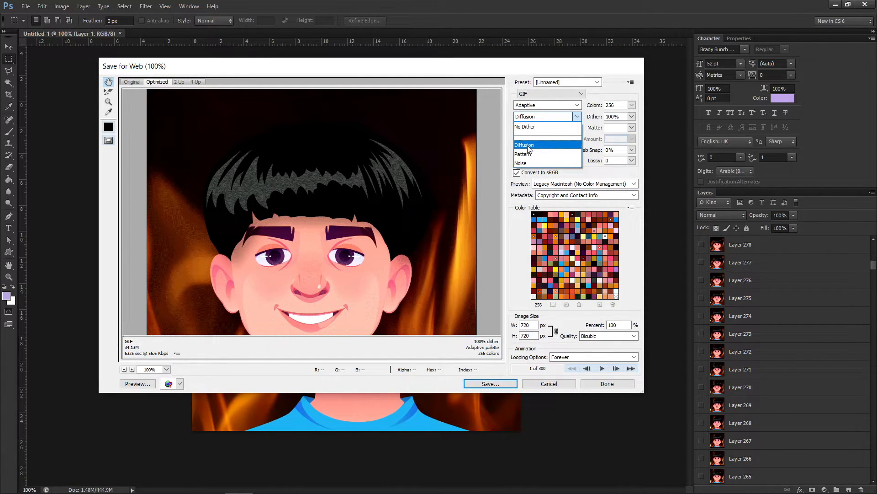
click(528, 146)
click(631, 117)
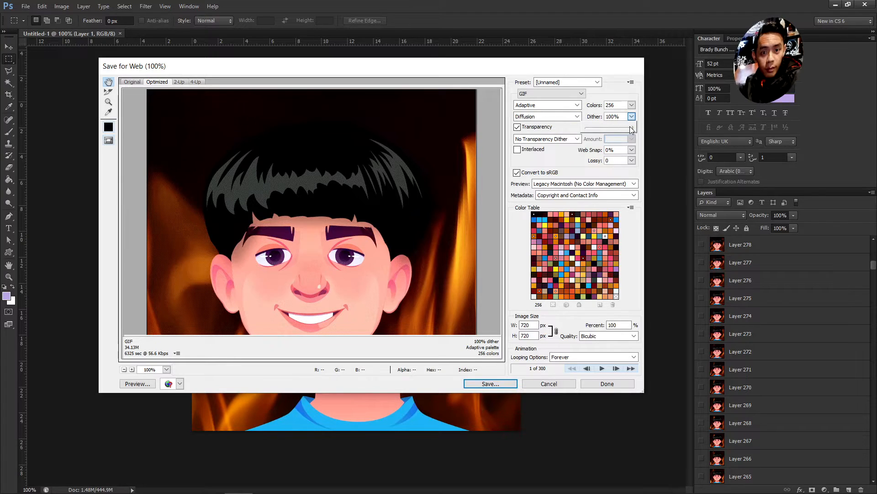
click(571, 162)
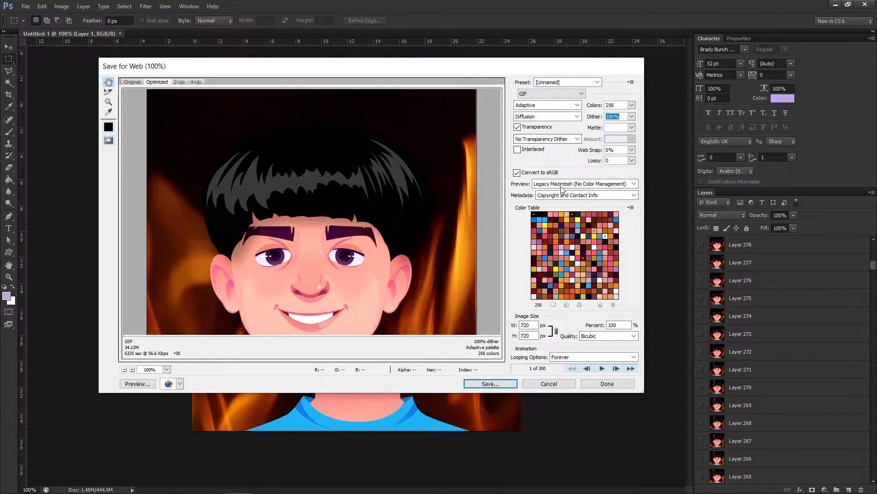
Check the export's width and height and play a short stretch of the animation preview
click(527, 324)
key(Tab)
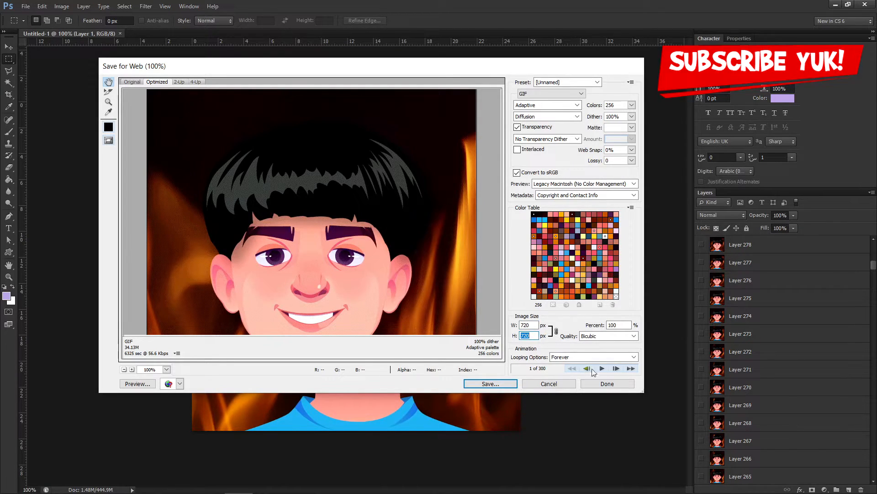
click(601, 369)
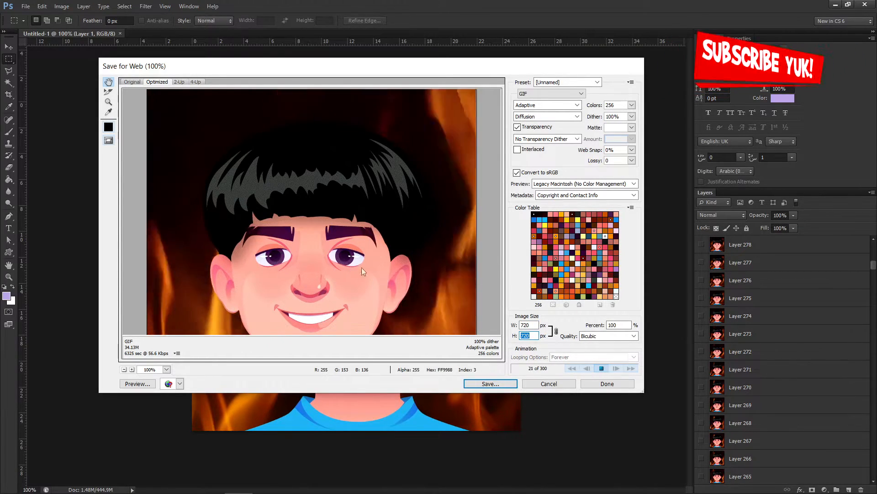
click(602, 369)
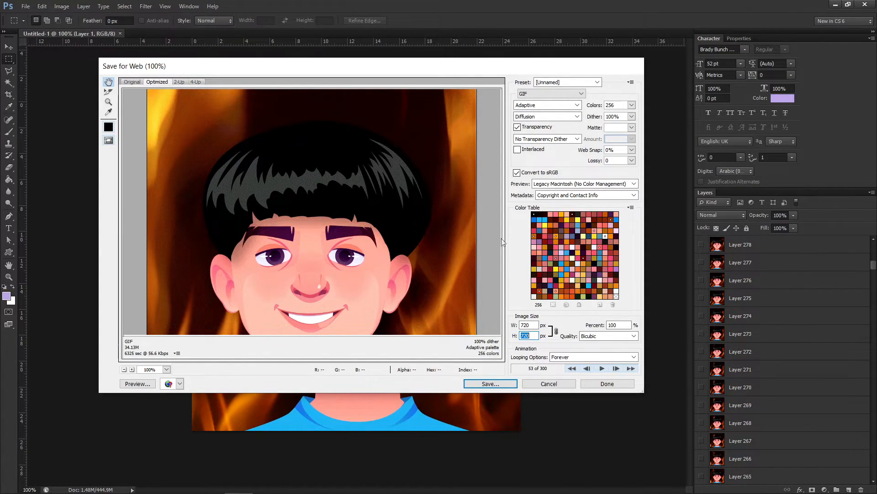
Save the optimized animation as NFT1.gif in the TUTOR NFT folder on drive F
click(493, 387)
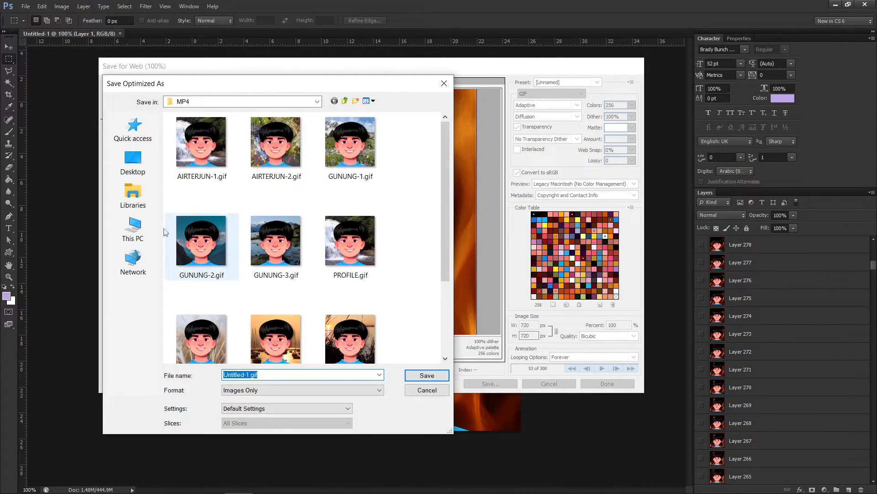
click(154, 234)
double_click(320, 305)
click(202, 133)
double_click(203, 134)
double_click(187, 247)
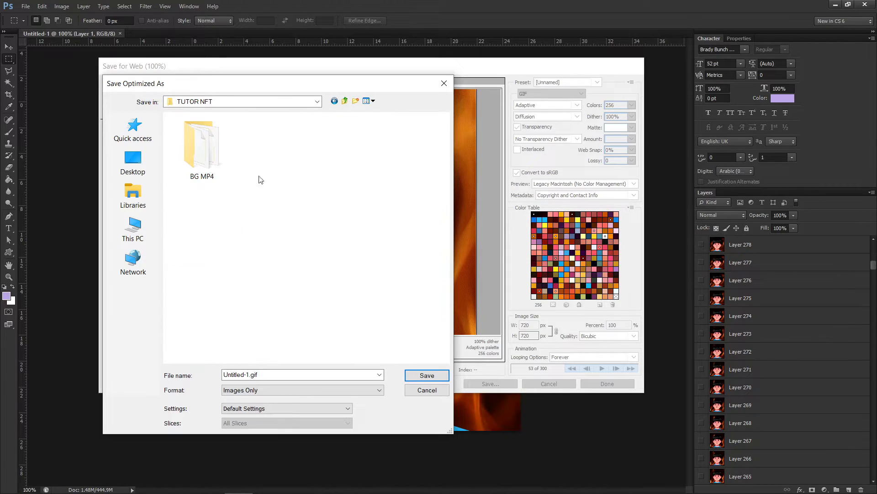
double_click(265, 374)
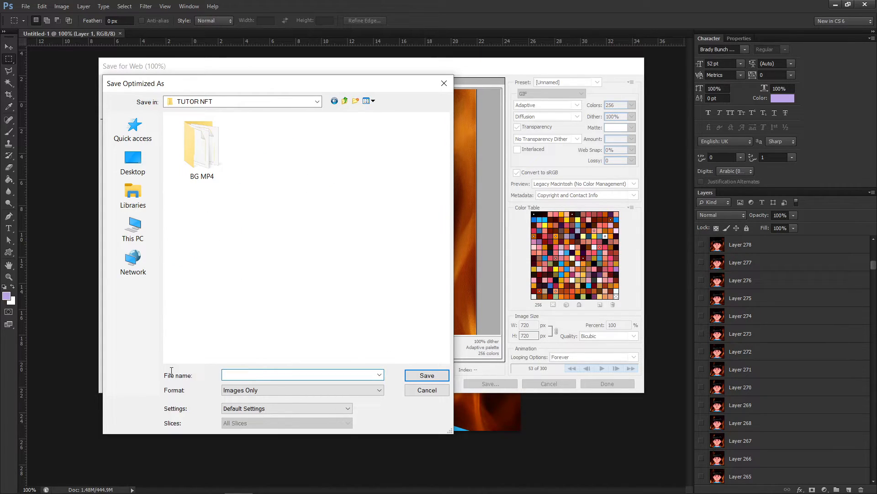
drag(171, 370, 152, 367)
click(426, 375)
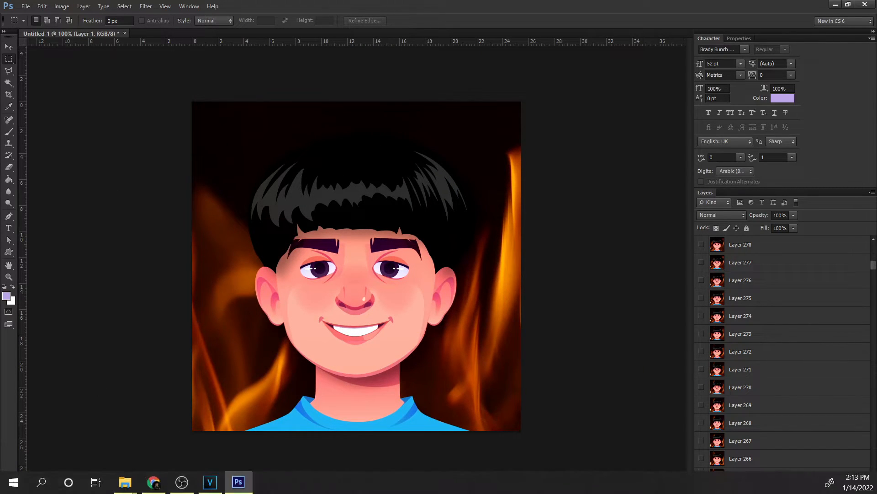
Switch to File Explorer, refresh the TUTOR NFT folder and view NFT1.gif in Photos
key(alt+Tab)
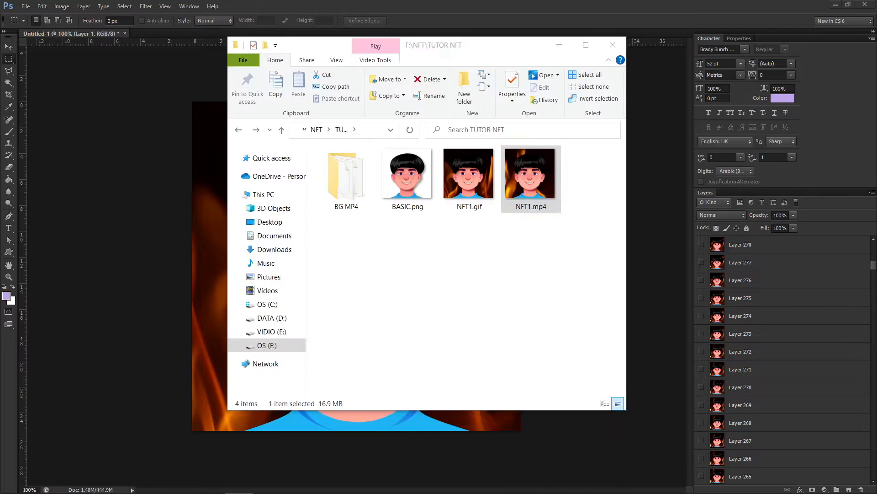
right_click(468, 257)
click(512, 306)
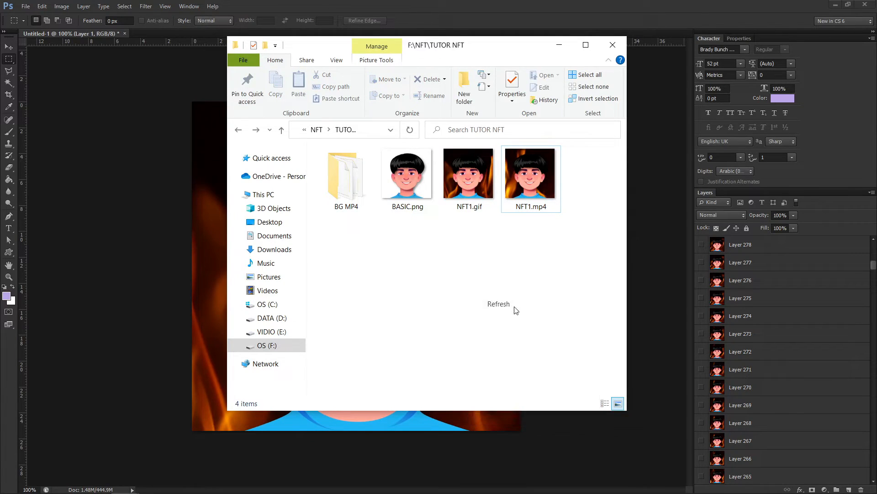
click(476, 194)
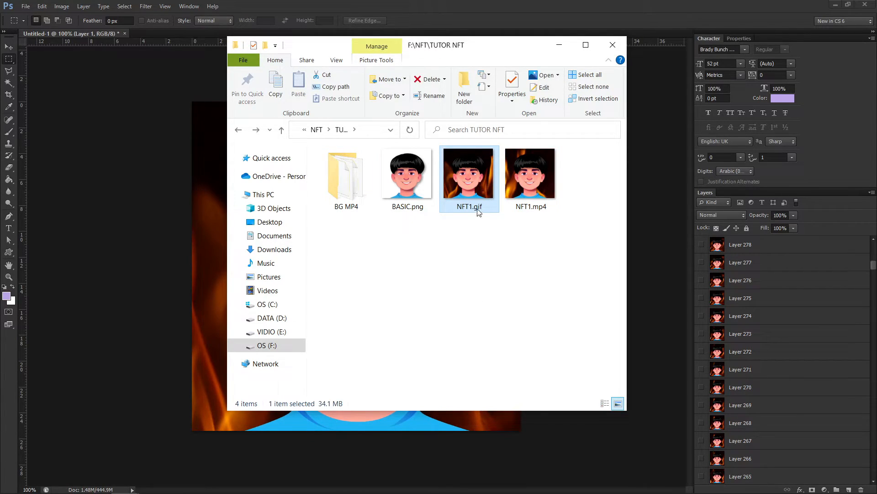
double_click(478, 183)
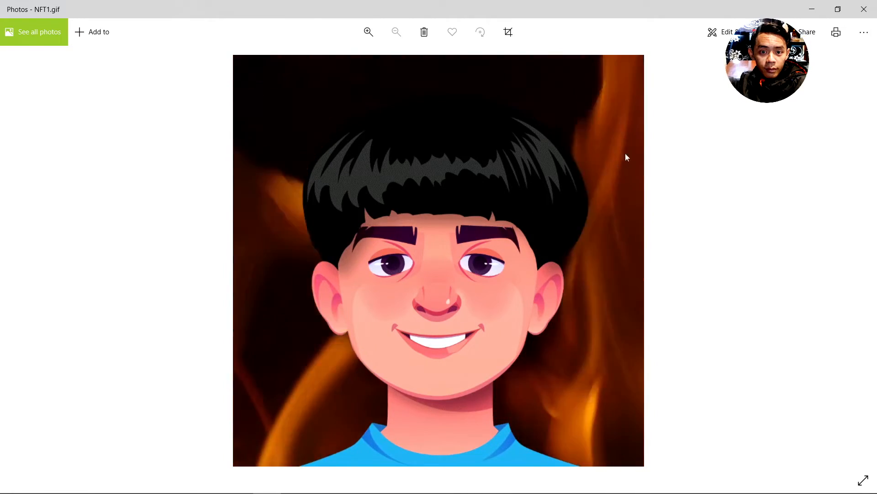
click(863, 16)
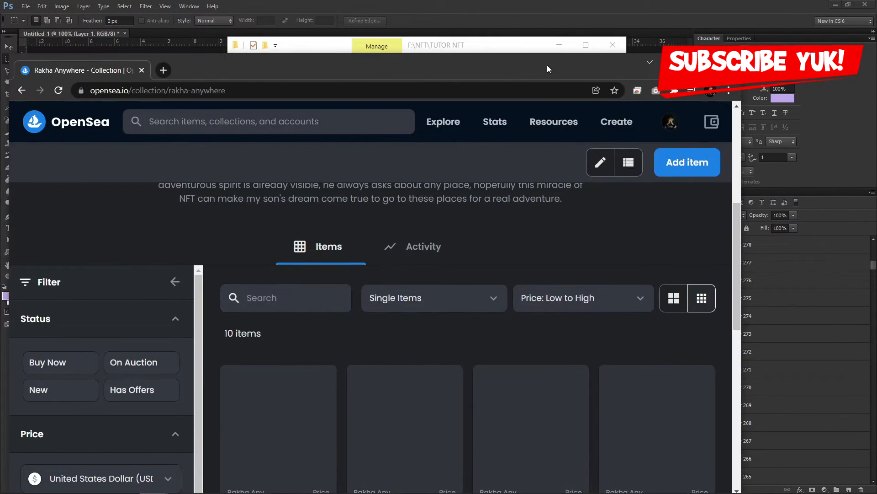
Switch to Chrome and browse the OpenSea collection of the character's NFTs, viewing item #3
double_click(547, 65)
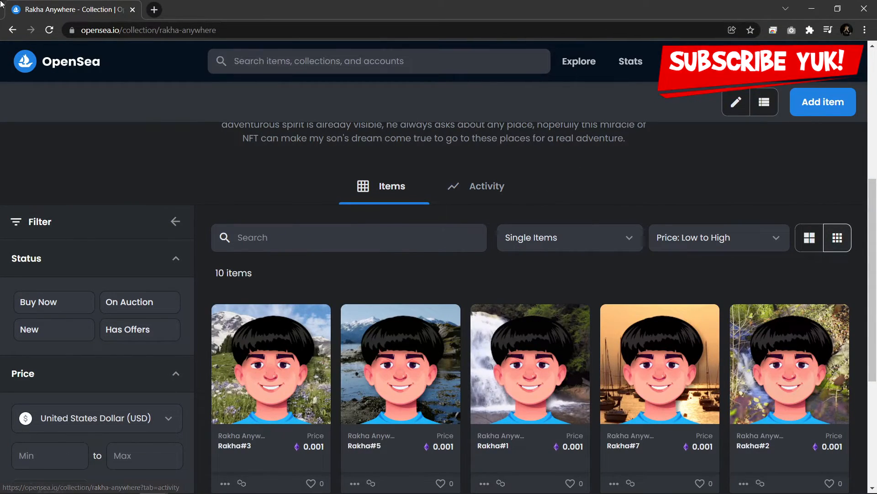
scroll(615, 320, down, 3)
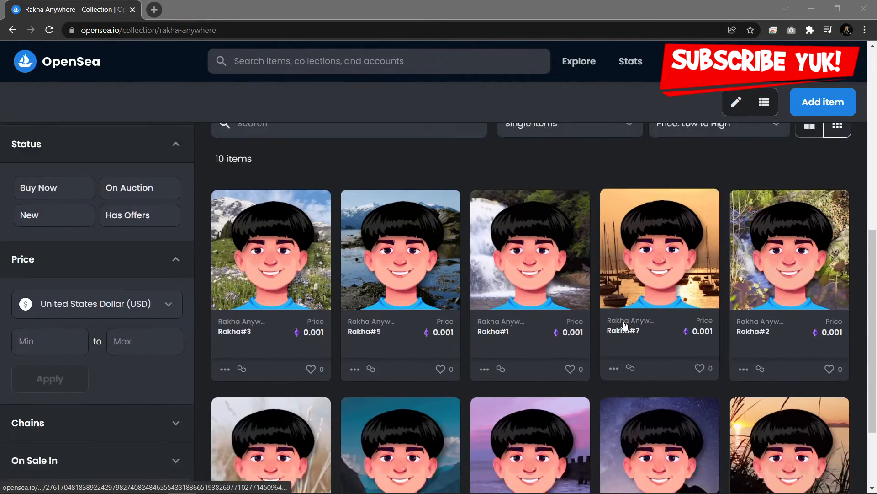
click(269, 257)
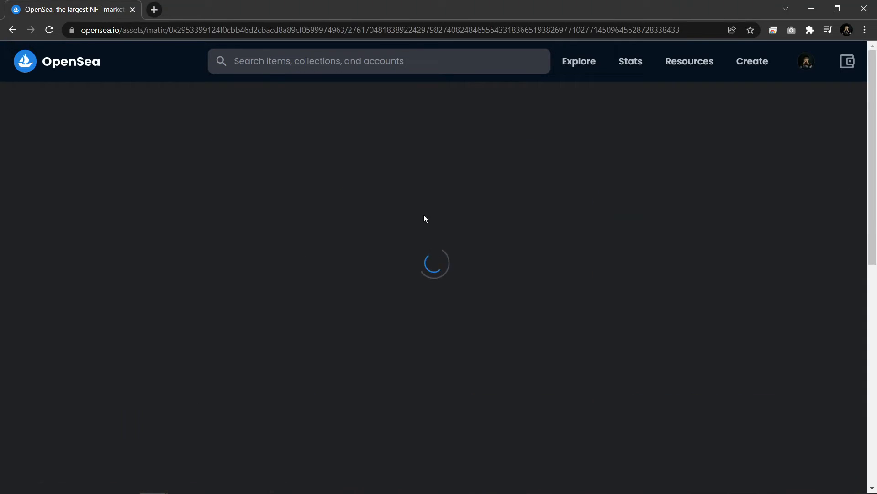
scroll(269, 249, down, 1)
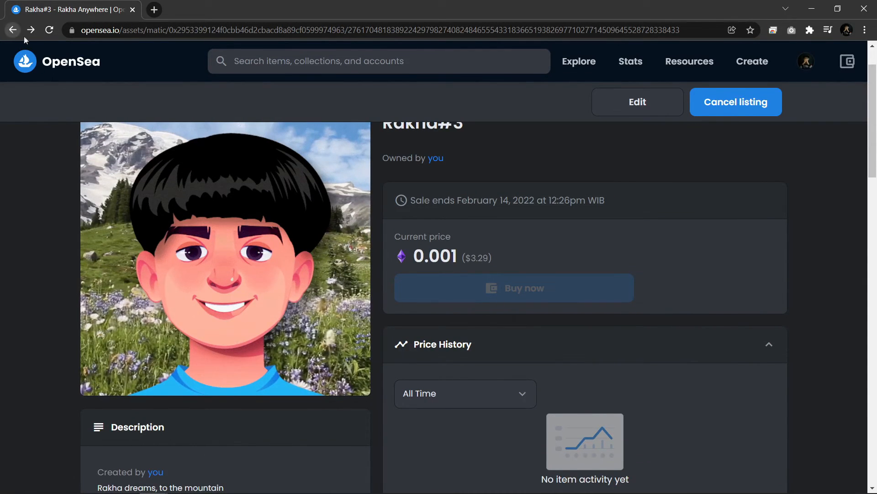
key(alt+Left)
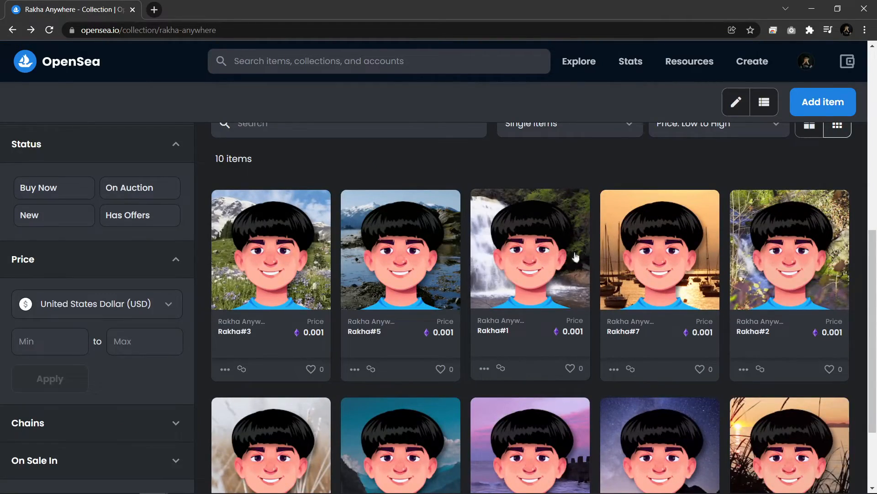
Open item #9 from the collection, reload its page and look through its listing details and activity
scroll(582, 261, down, 2)
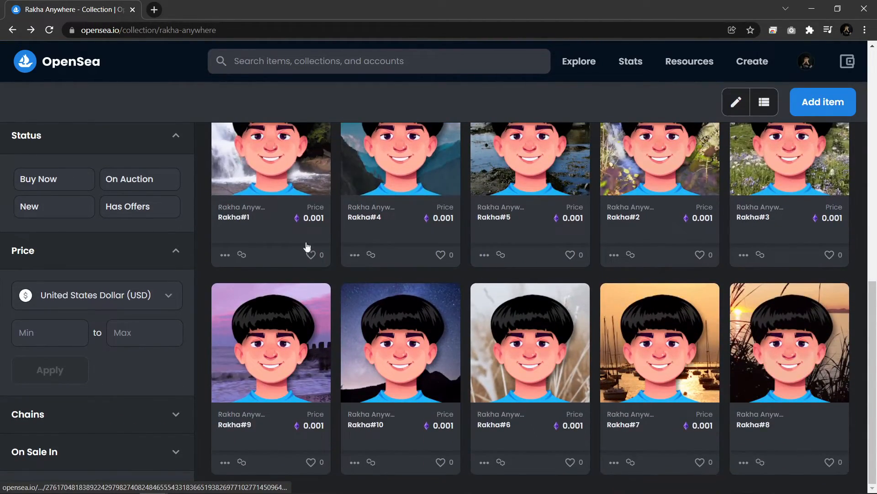
scroll(484, 300, down, 1)
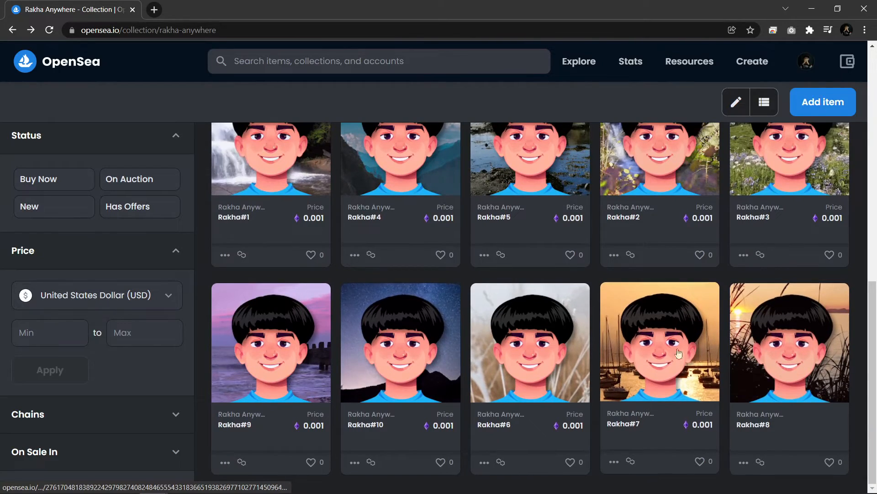
click(345, 350)
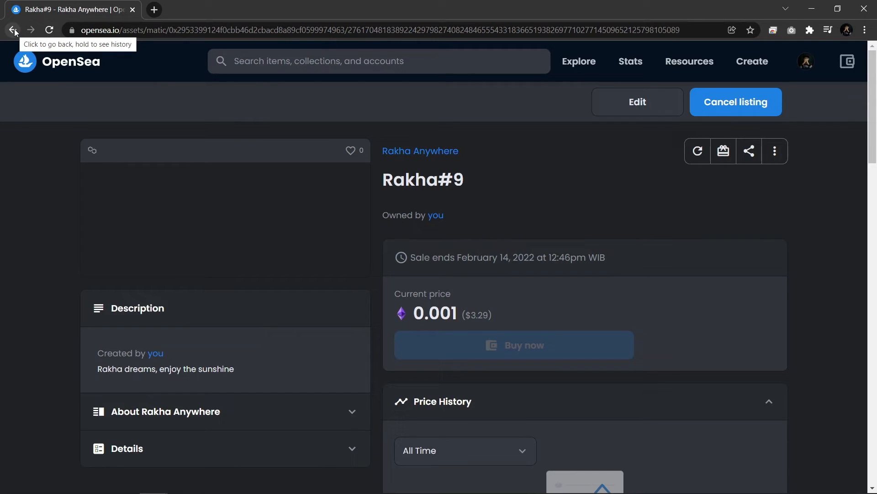
scroll(418, 184, down, 3)
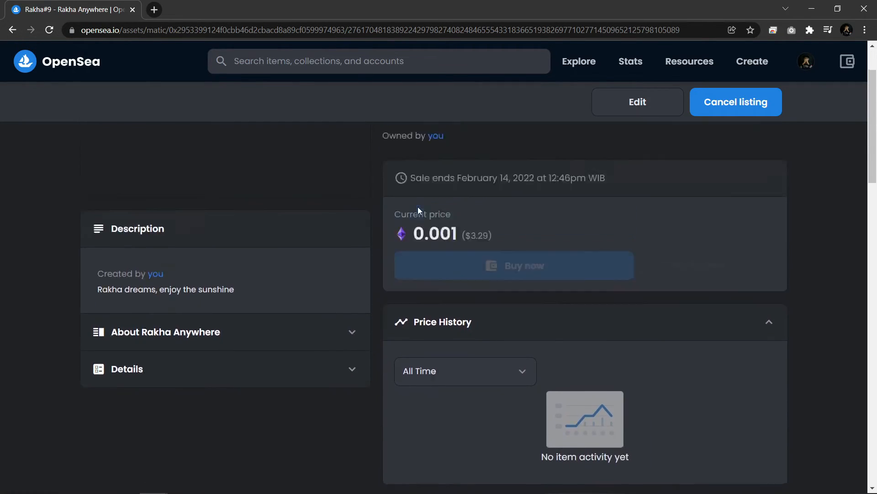
scroll(418, 206, up, 3)
click(55, 29)
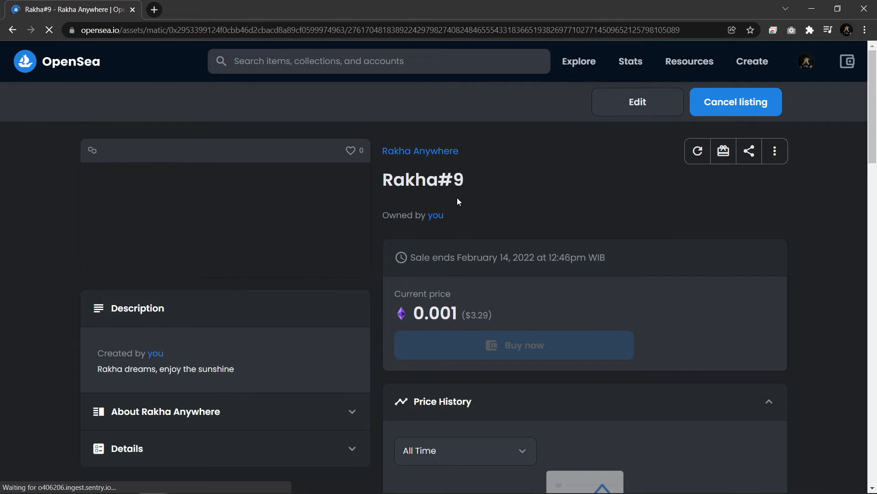
scroll(457, 201, down, 15)
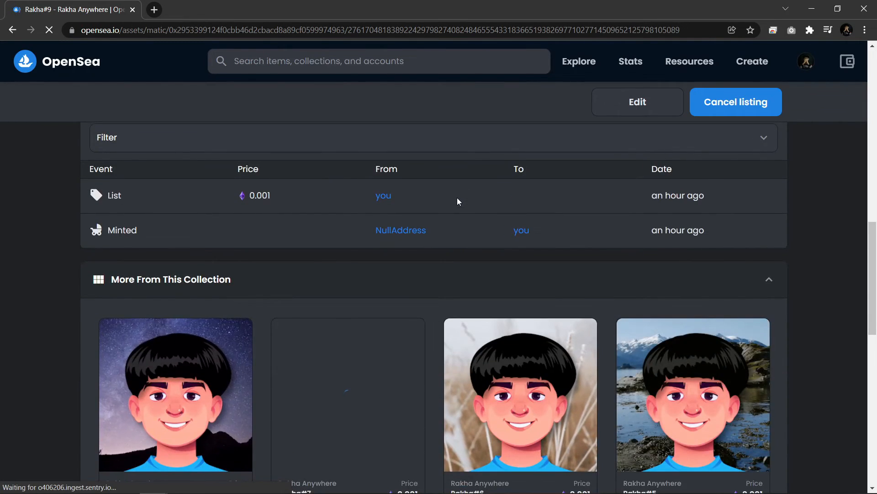
scroll(457, 202, down, 4)
scroll(457, 202, up, 6)
scroll(457, 201, up, 12)
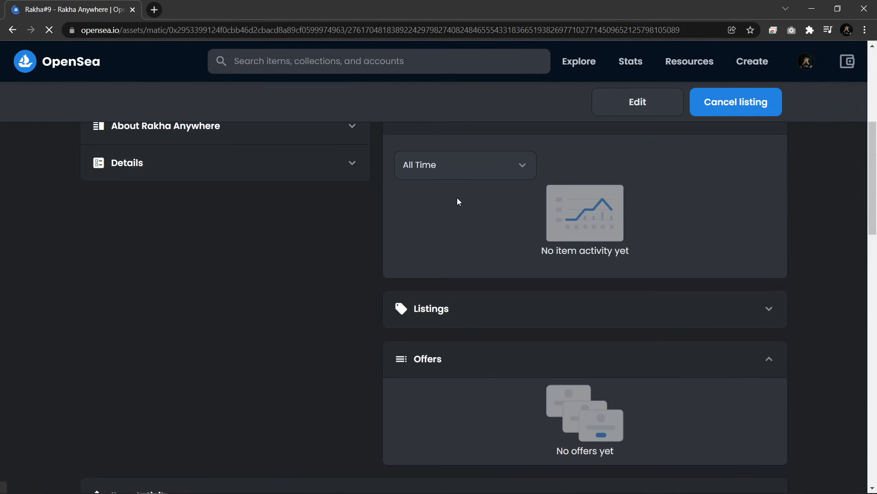
click(14, 31)
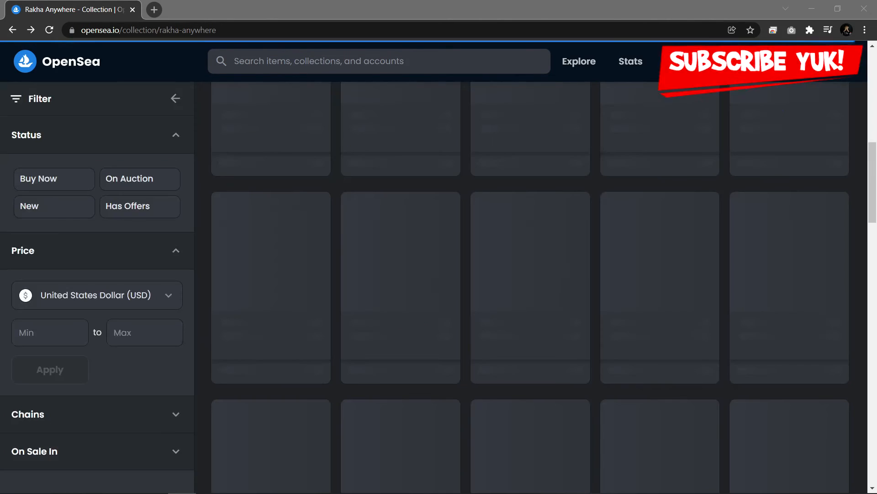
Look over the collection's header and items again and view the artwork on item #9's page
scroll(422, 254, up, 10)
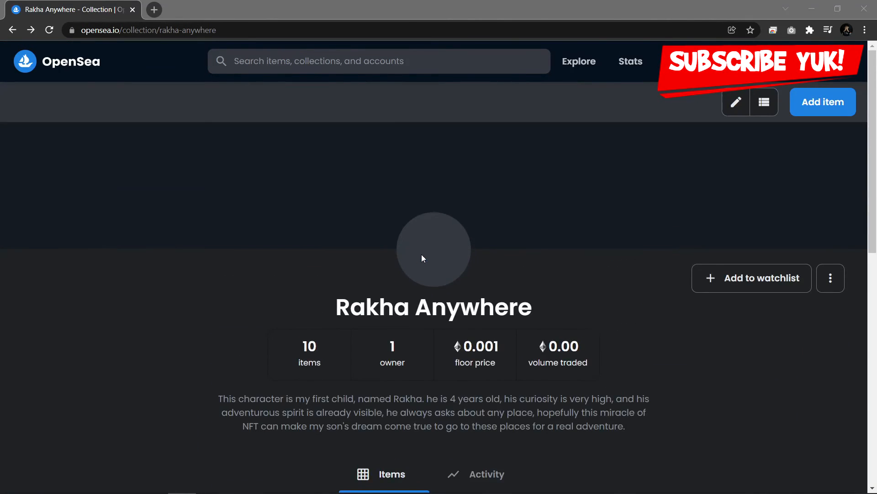
scroll(421, 254, down, 9)
scroll(333, 238, down, 3)
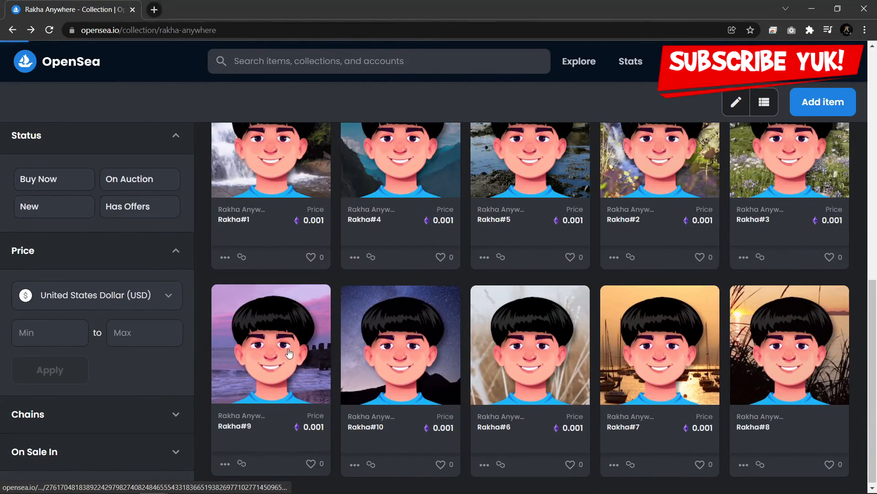
click(308, 275)
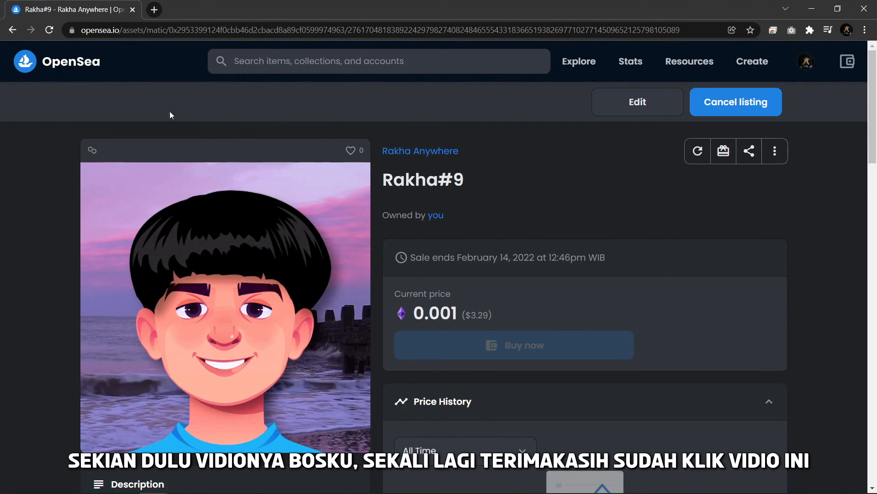
key(alt+Left)
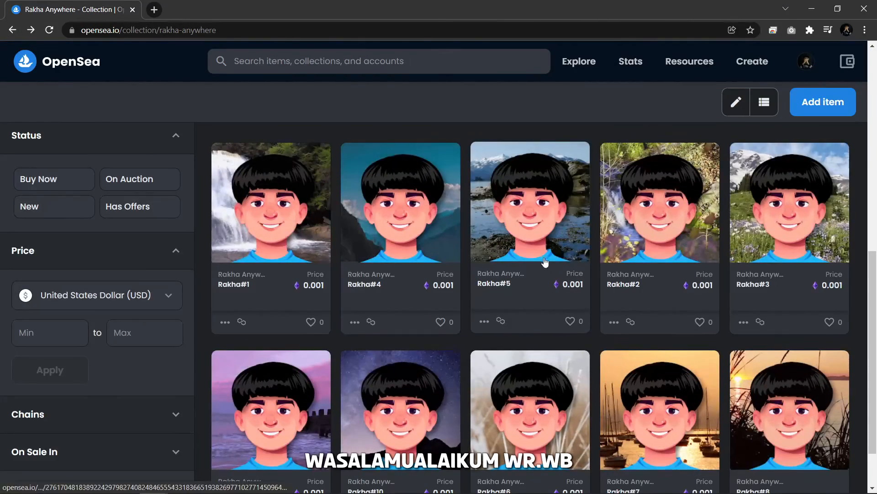
scroll(545, 262, down, 2)
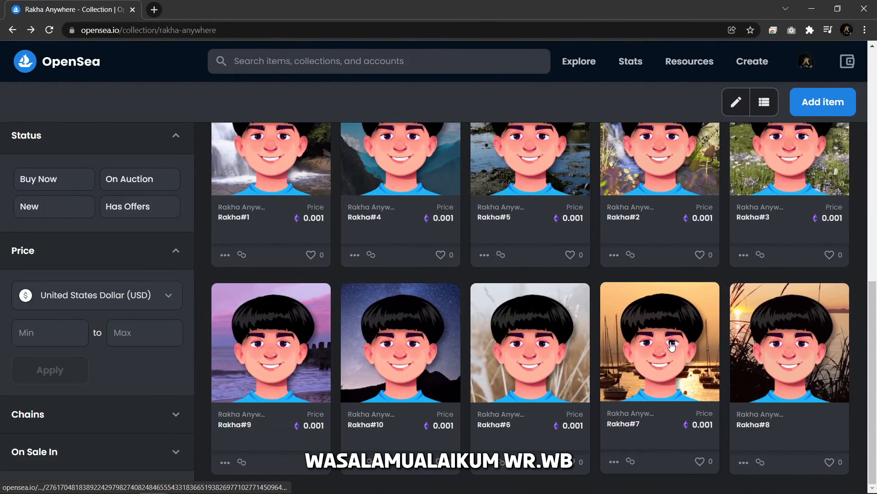
scroll(672, 346, up, 10)
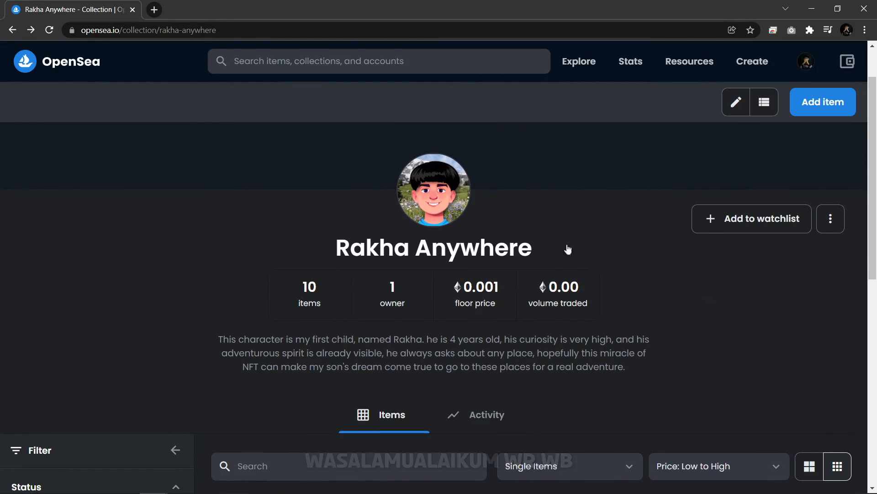